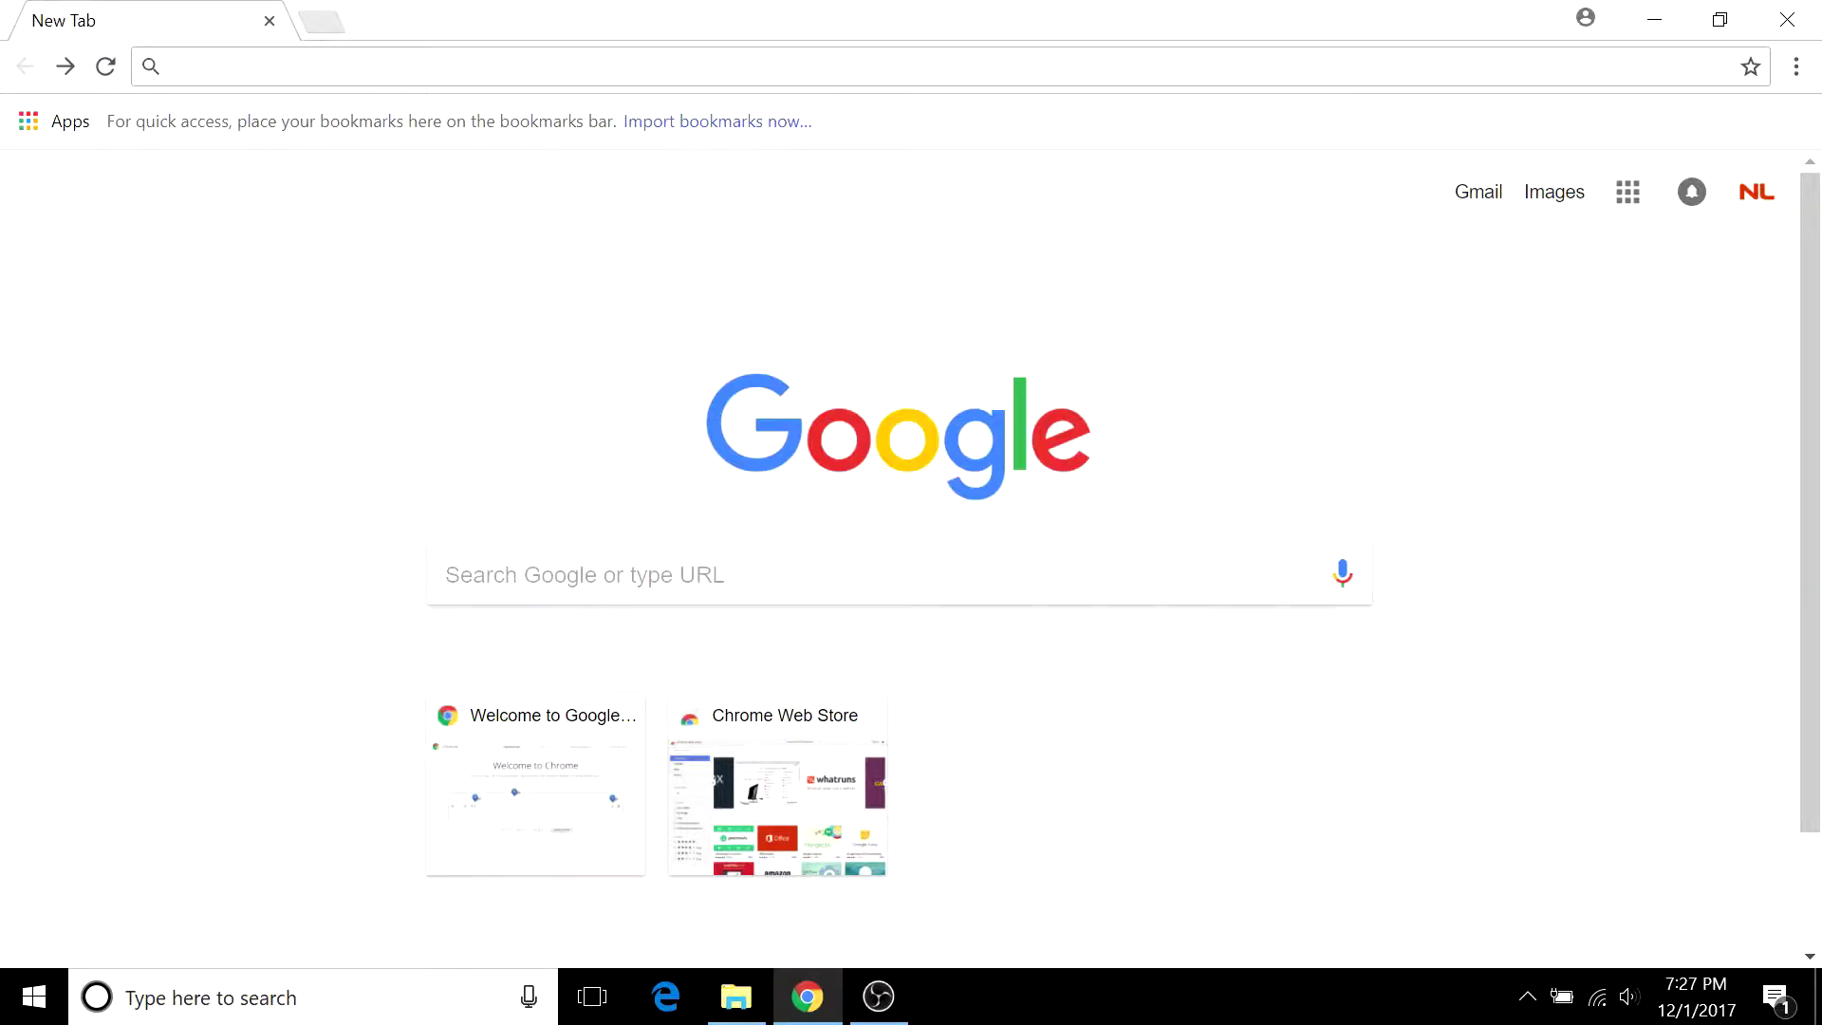
- Google 'tampermonkey' and open the Tampermonkey listing in the Chrome Web Store
click(1205, 576)
text(tampermo)
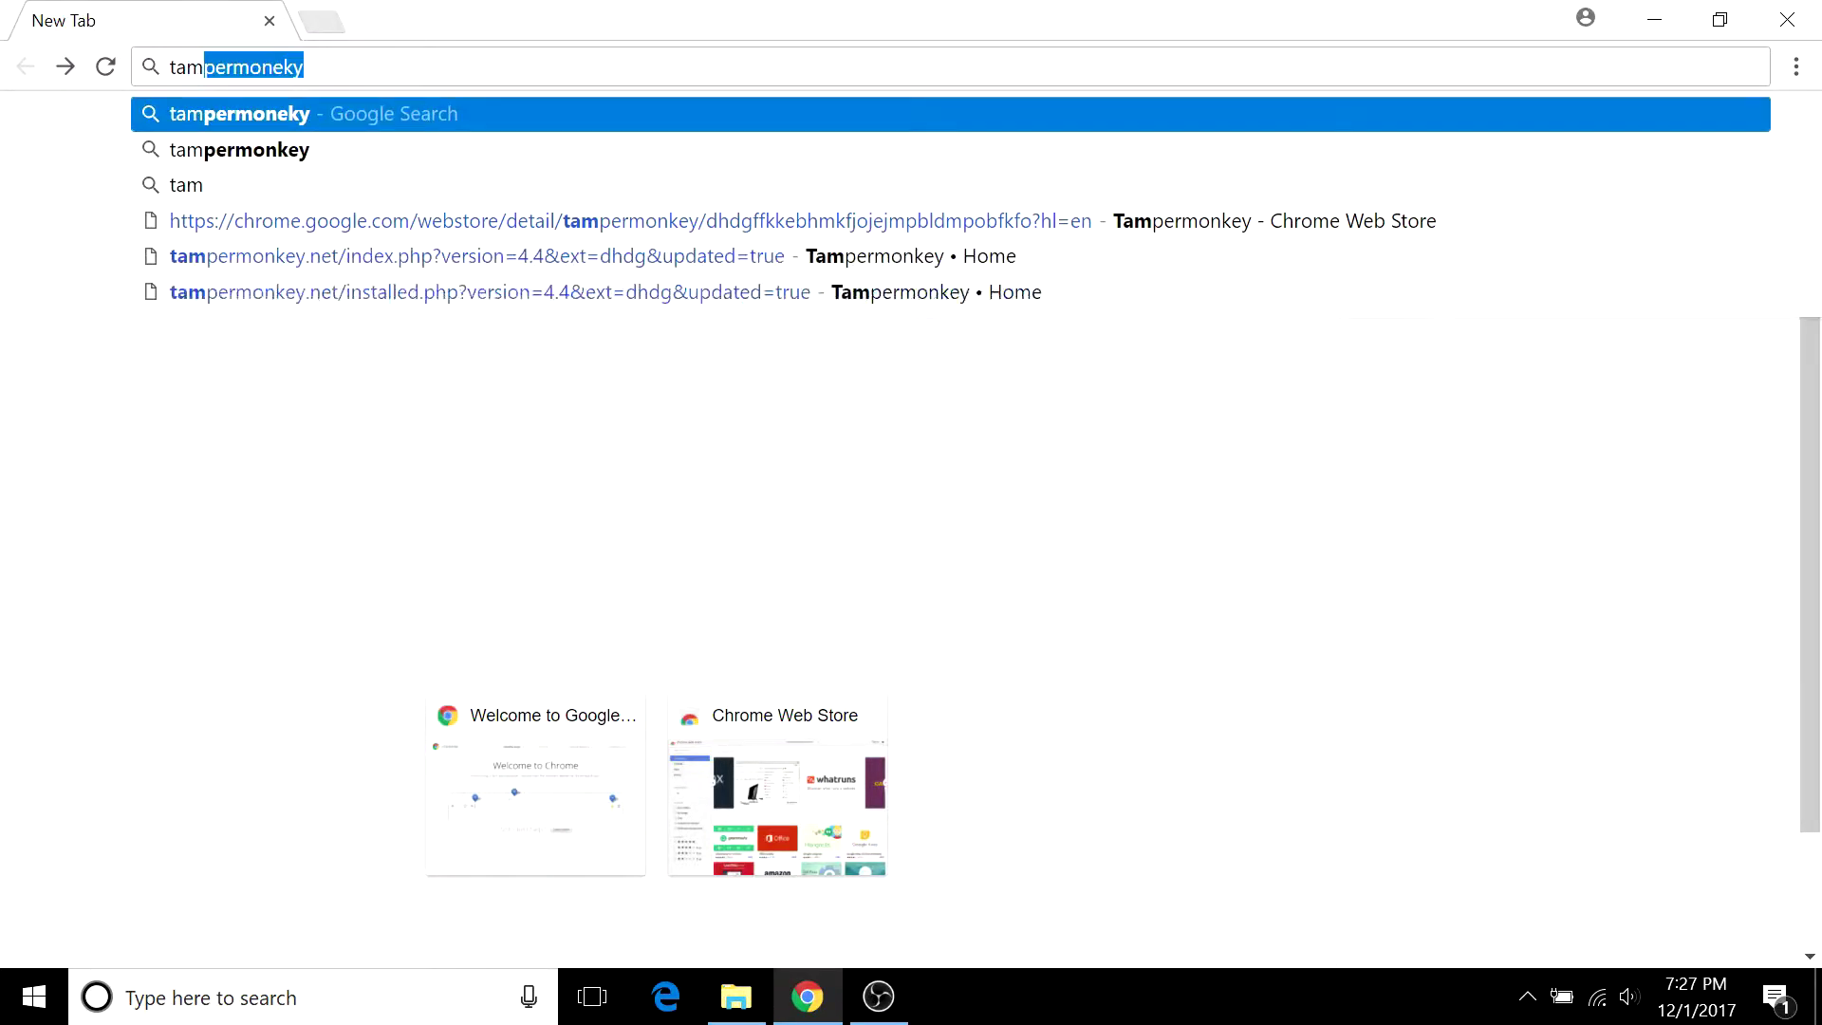
text(nkey)
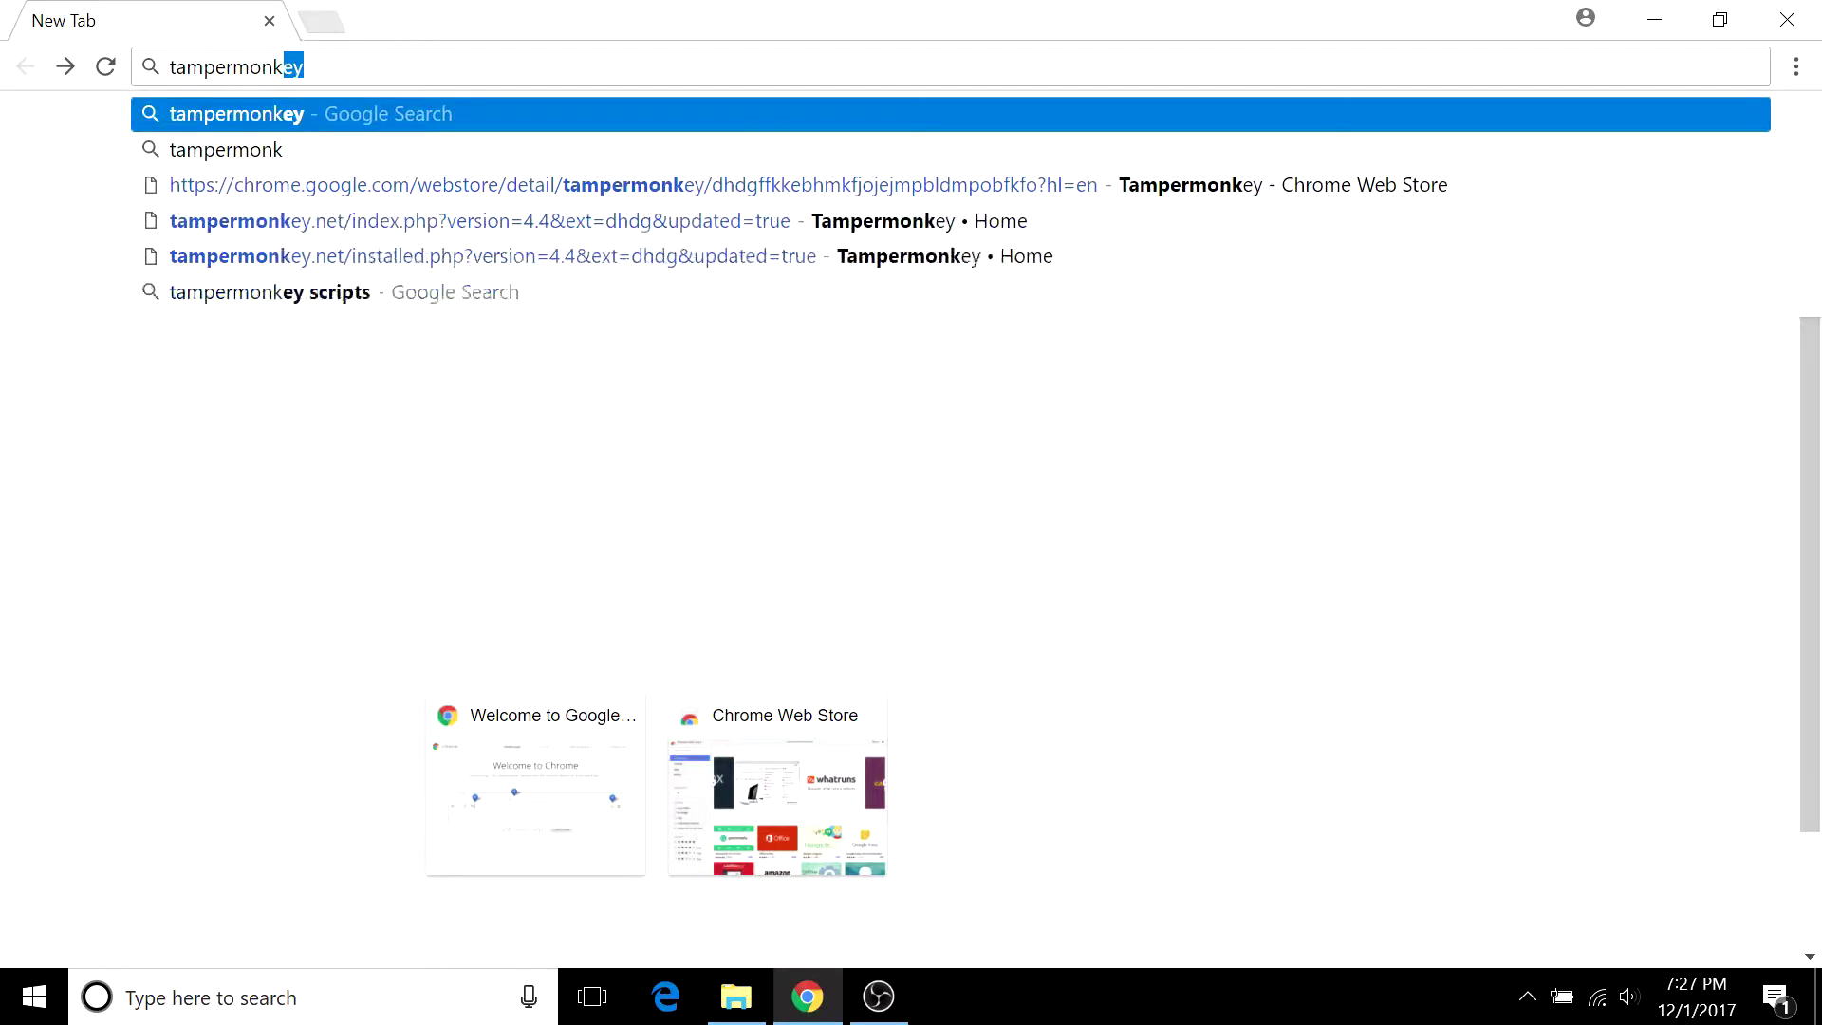
key(Return)
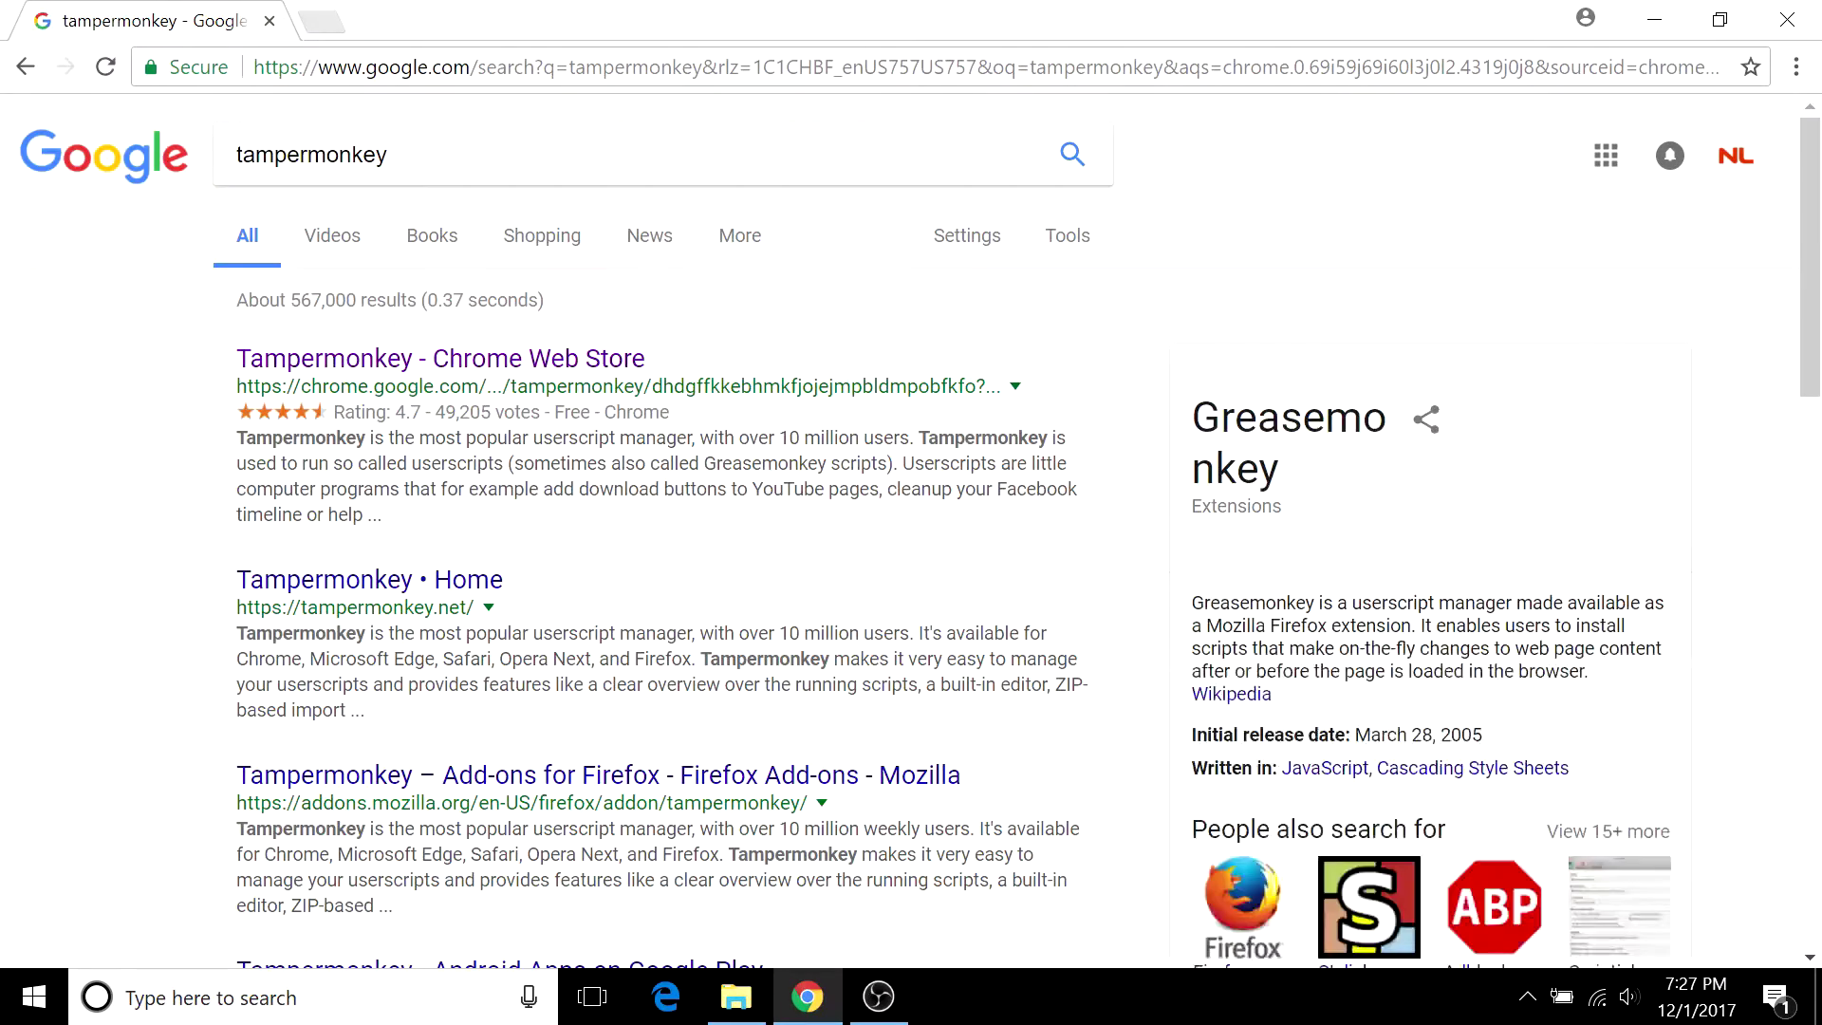
drag(330, 412, 540, 412)
click(540, 412)
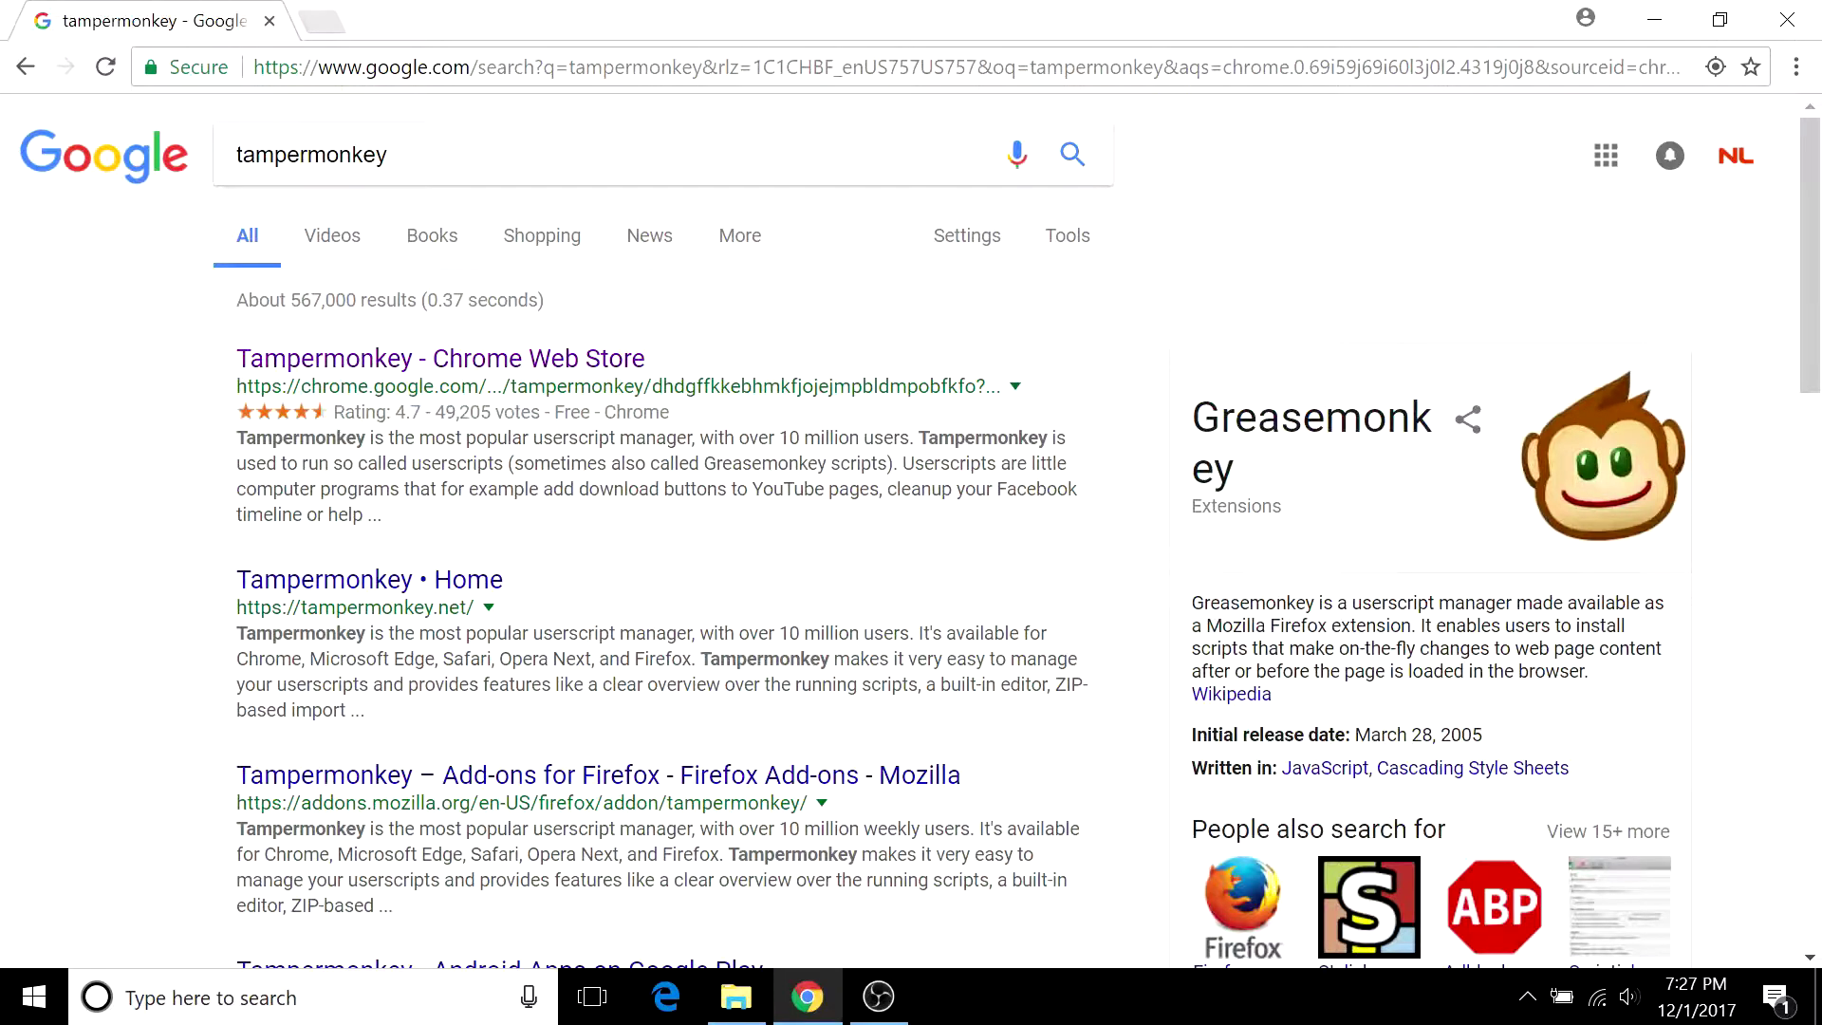
click(569, 370)
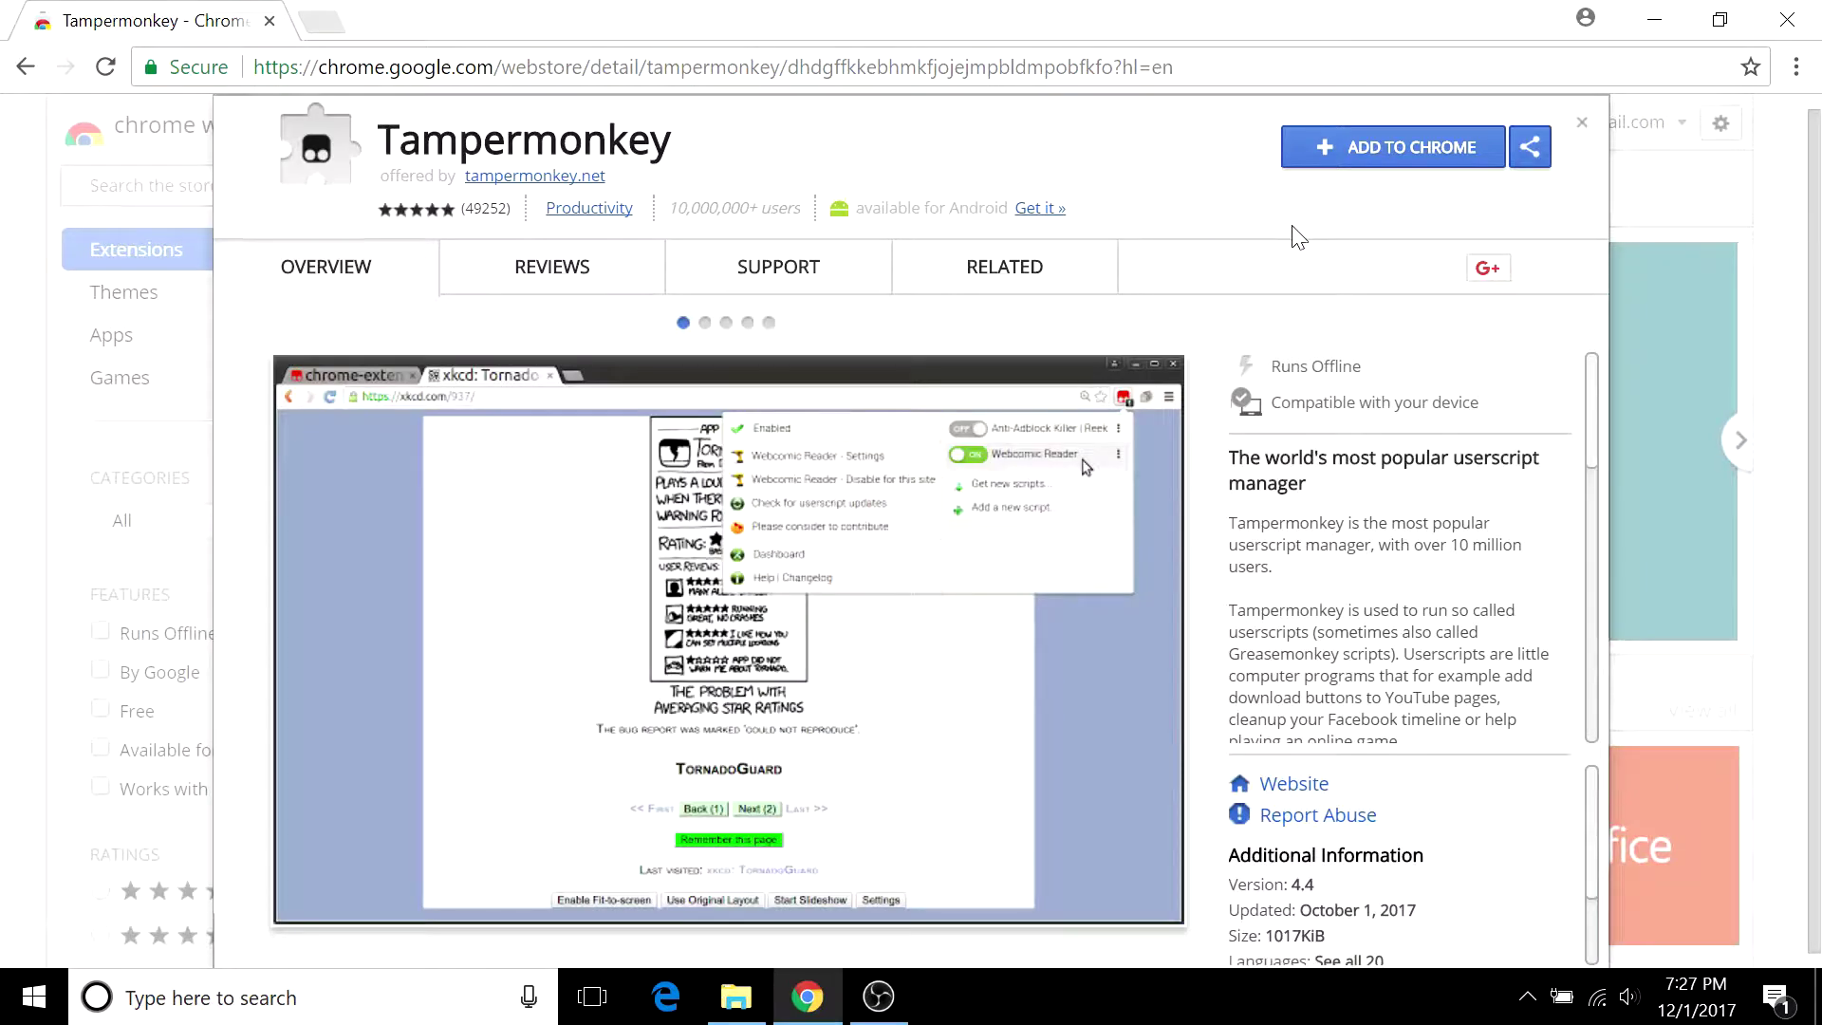
- Add the Tampermonkey extension to Chrome and confirm with 'Add extension'
click(1351, 167)
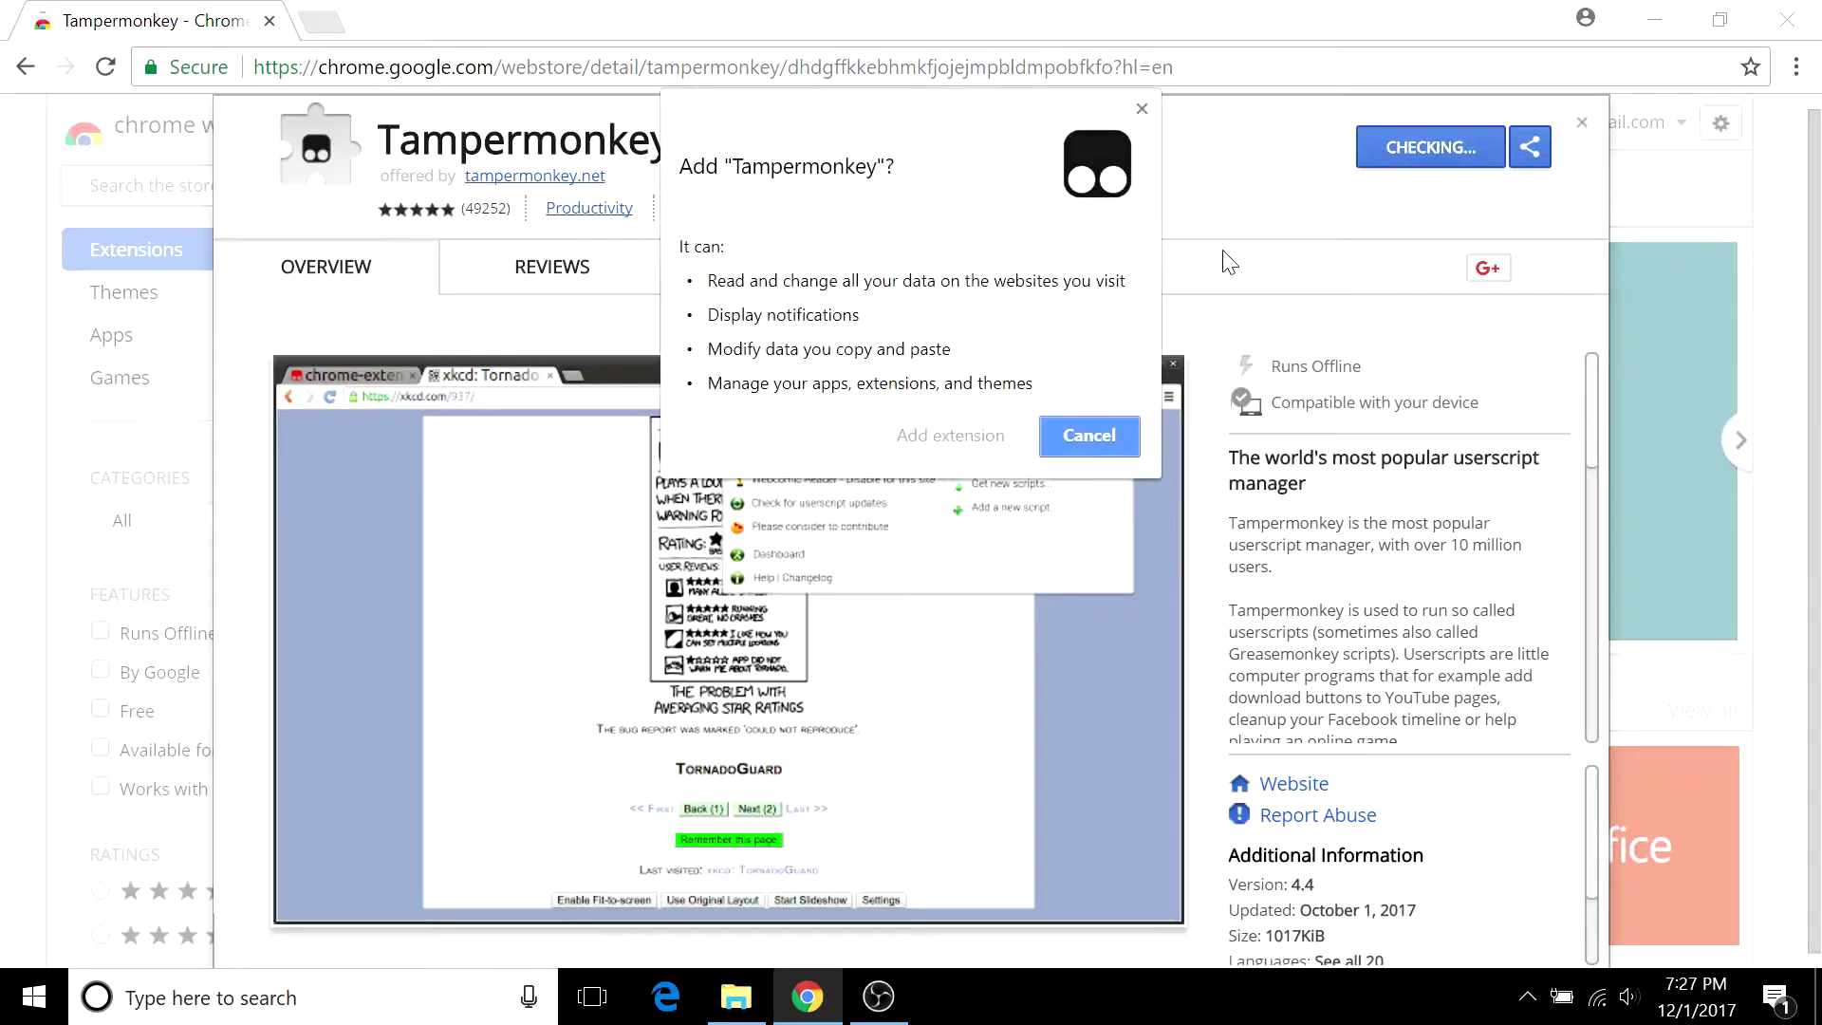
click(966, 435)
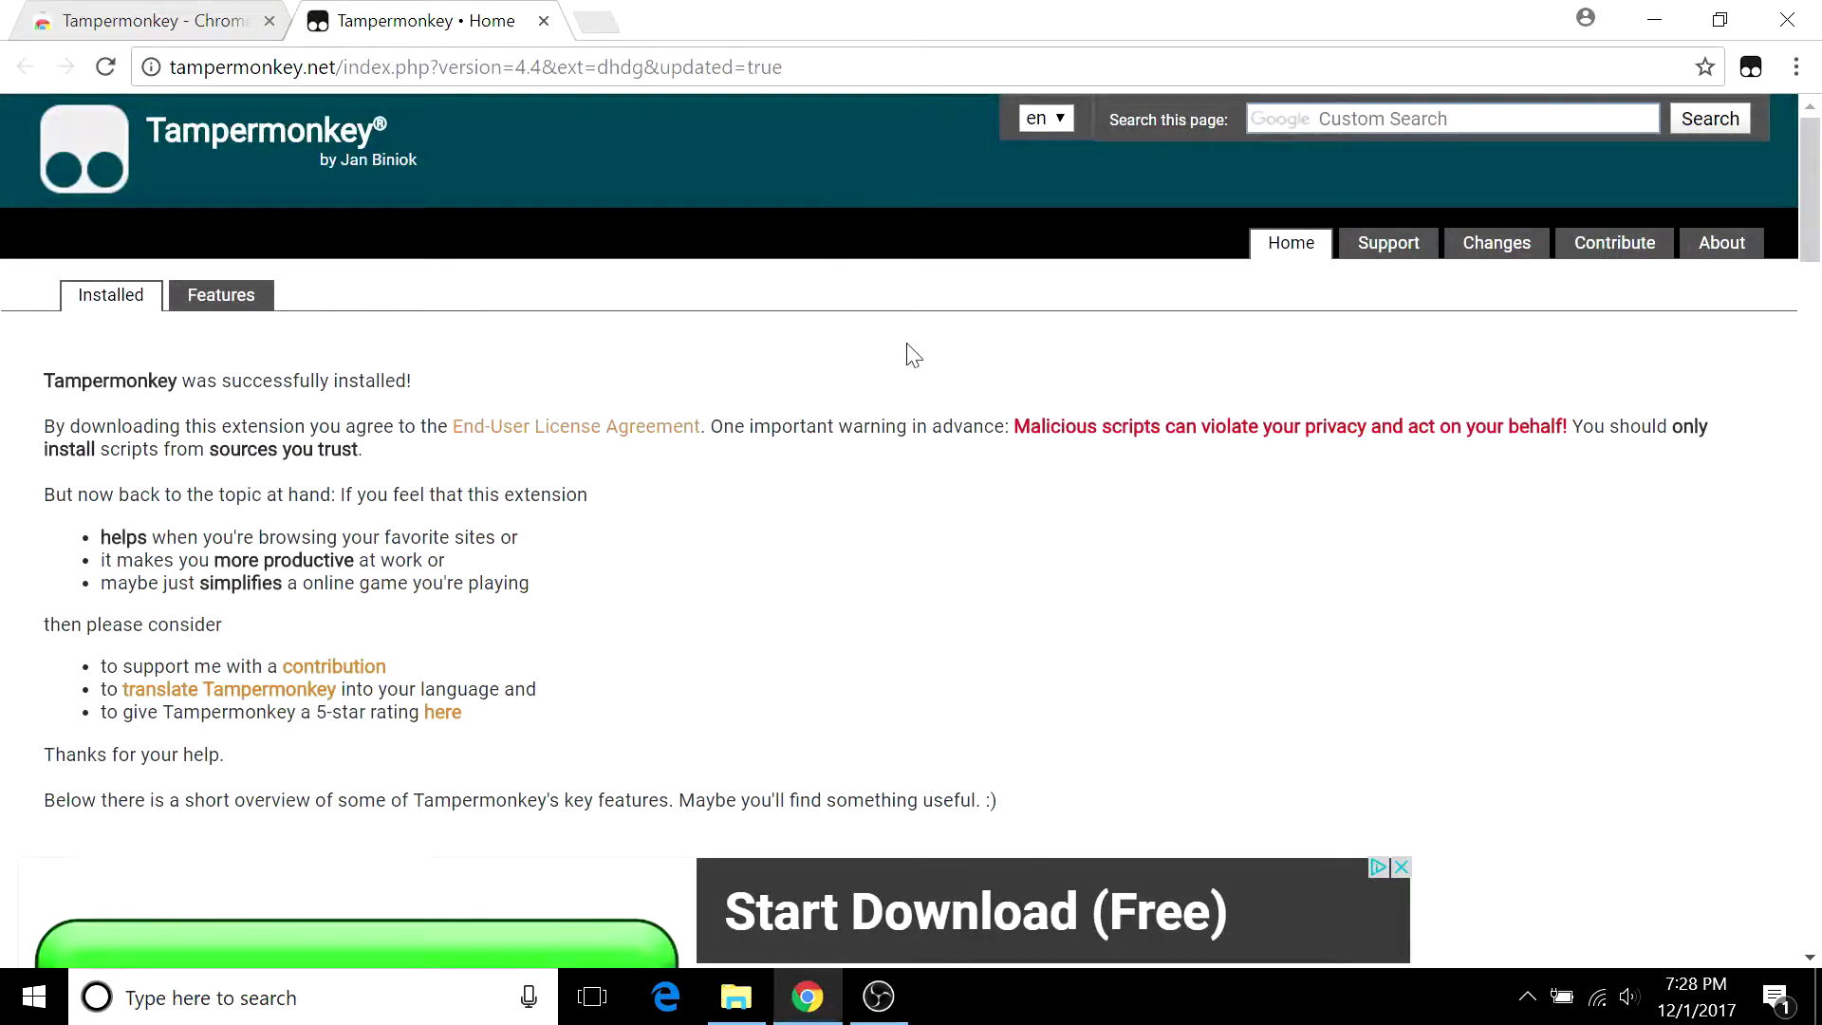
- Scroll through the tampermonkey.net installed page's features, then back to the top
scroll(954, 340, down, 3)
scroll(953, 339, down, 6)
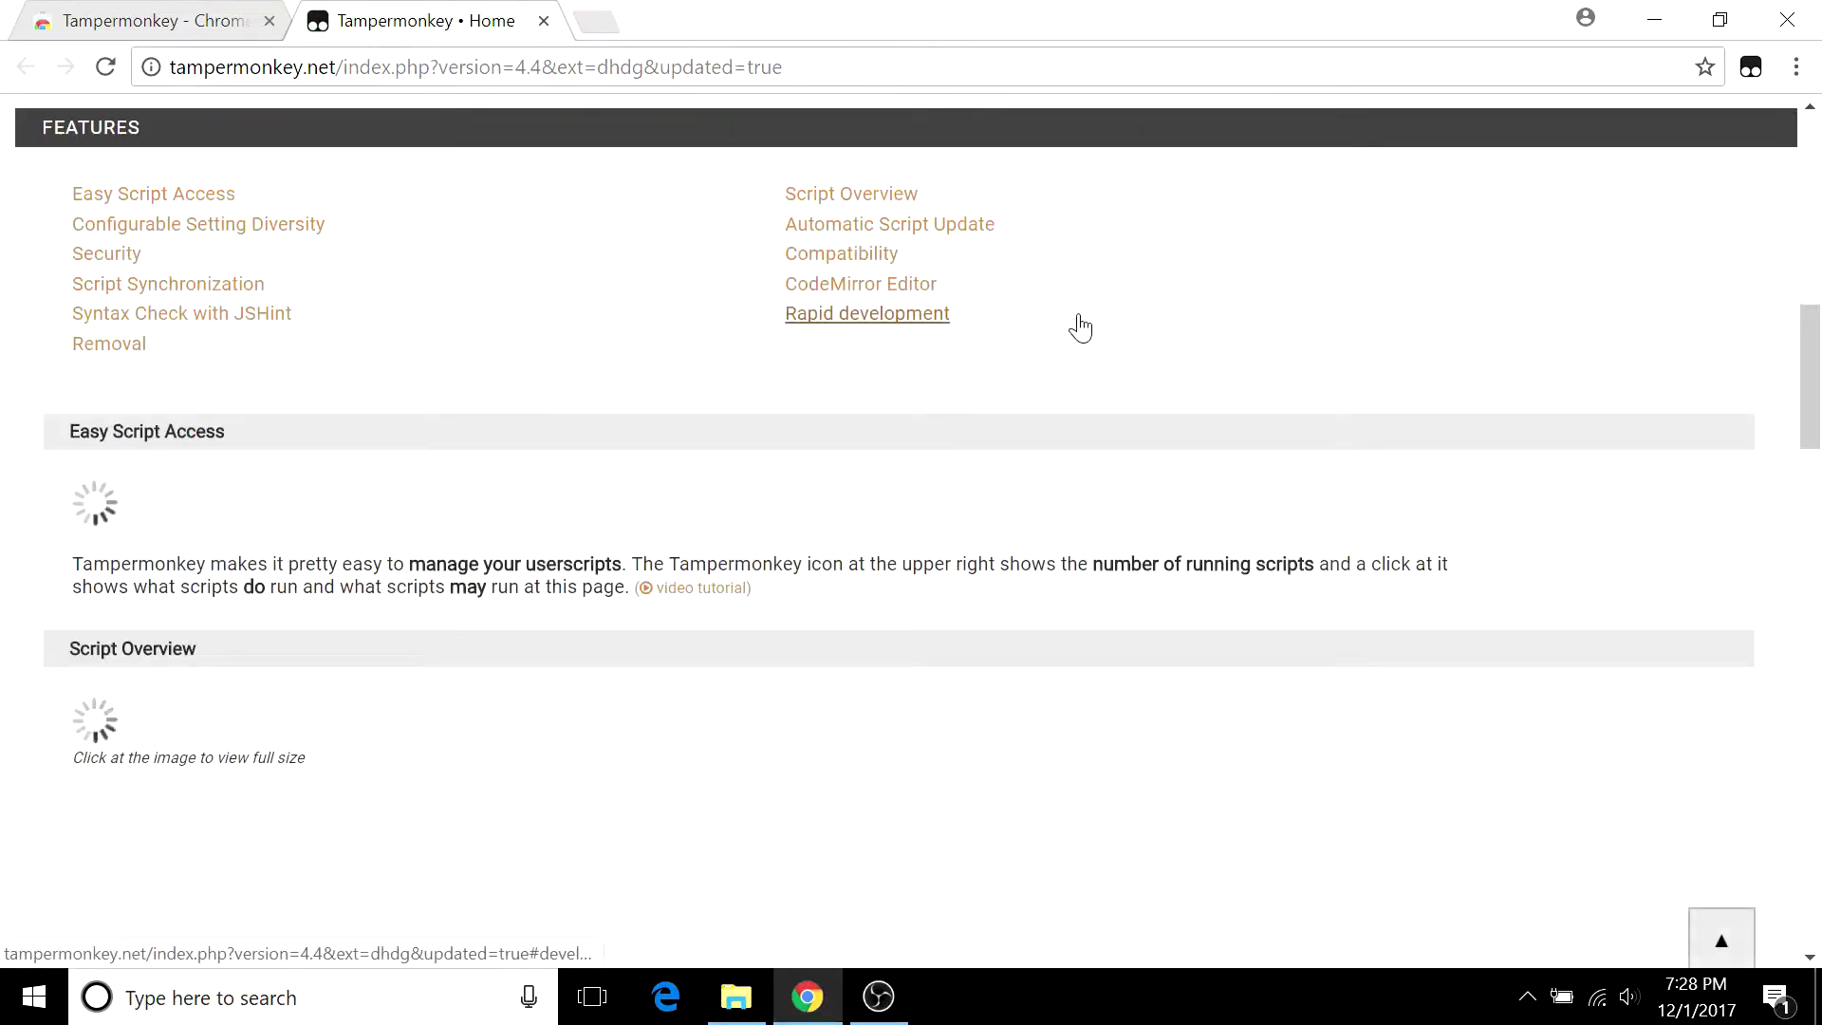
scroll(1078, 326, down, 3)
scroll(1078, 322, down, 3)
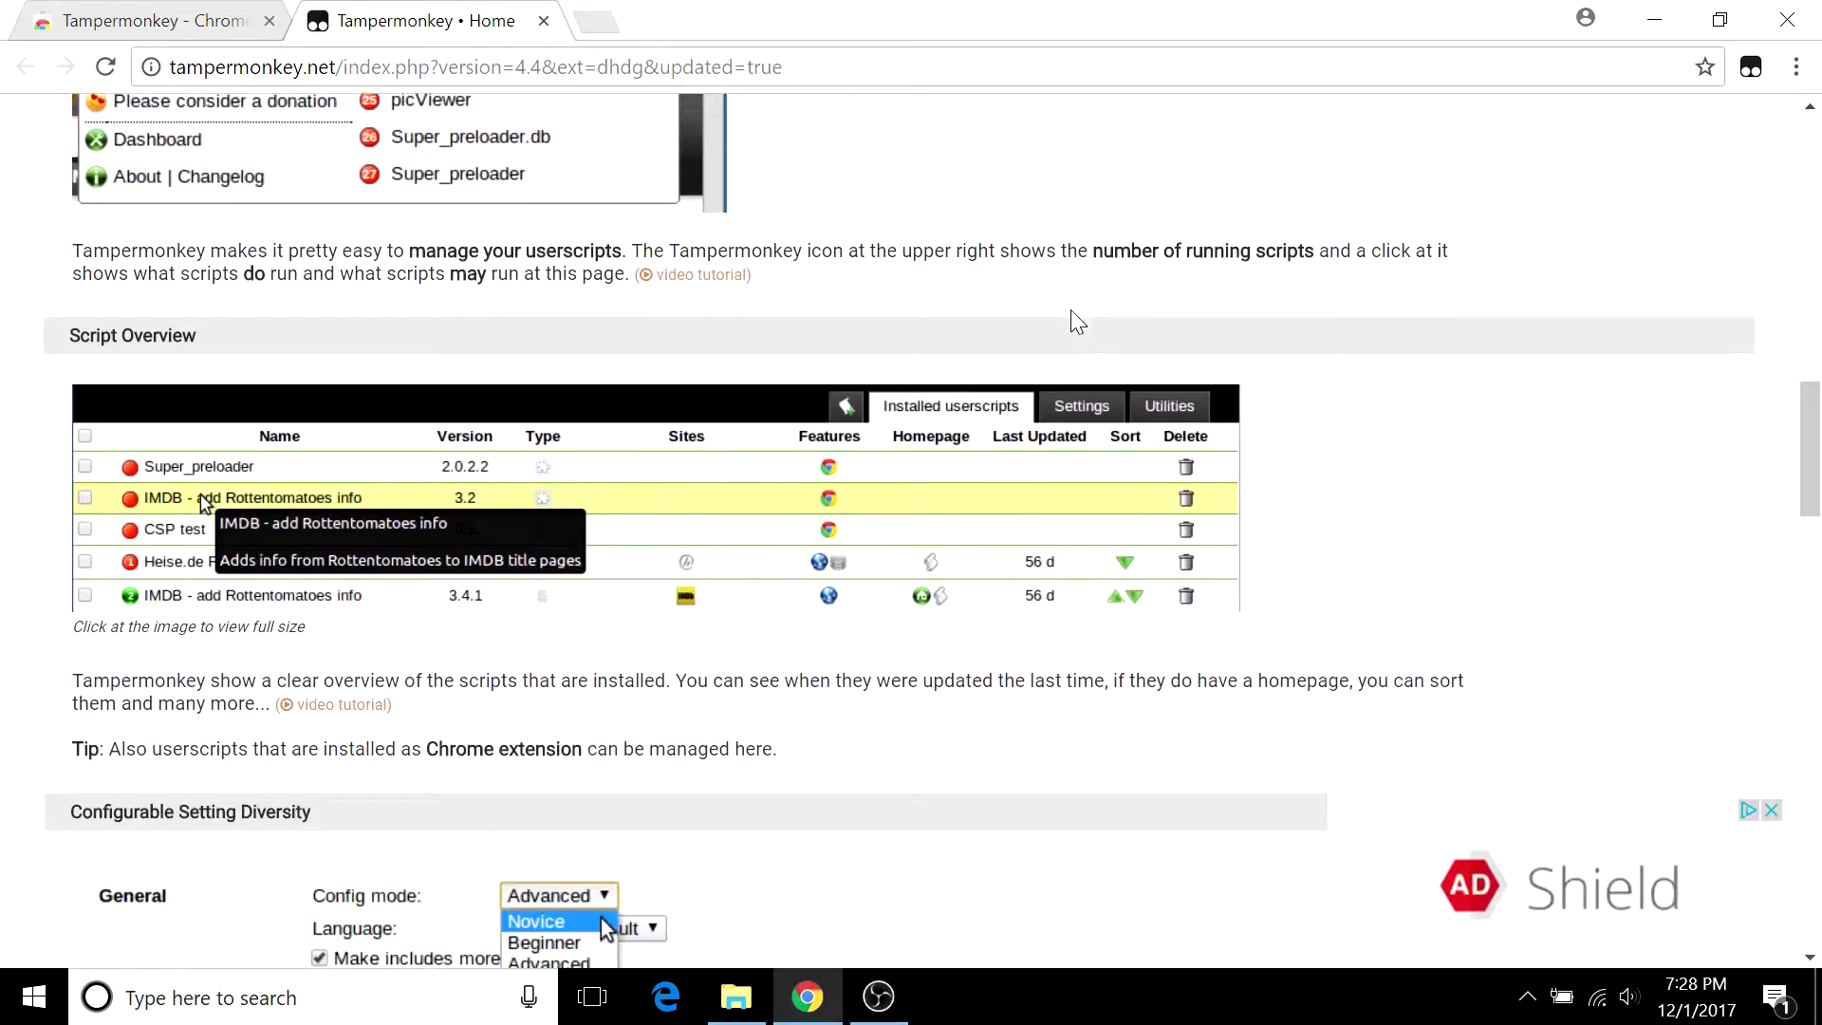
scroll(1078, 322, down, 2)
scroll(1076, 321, down, 4)
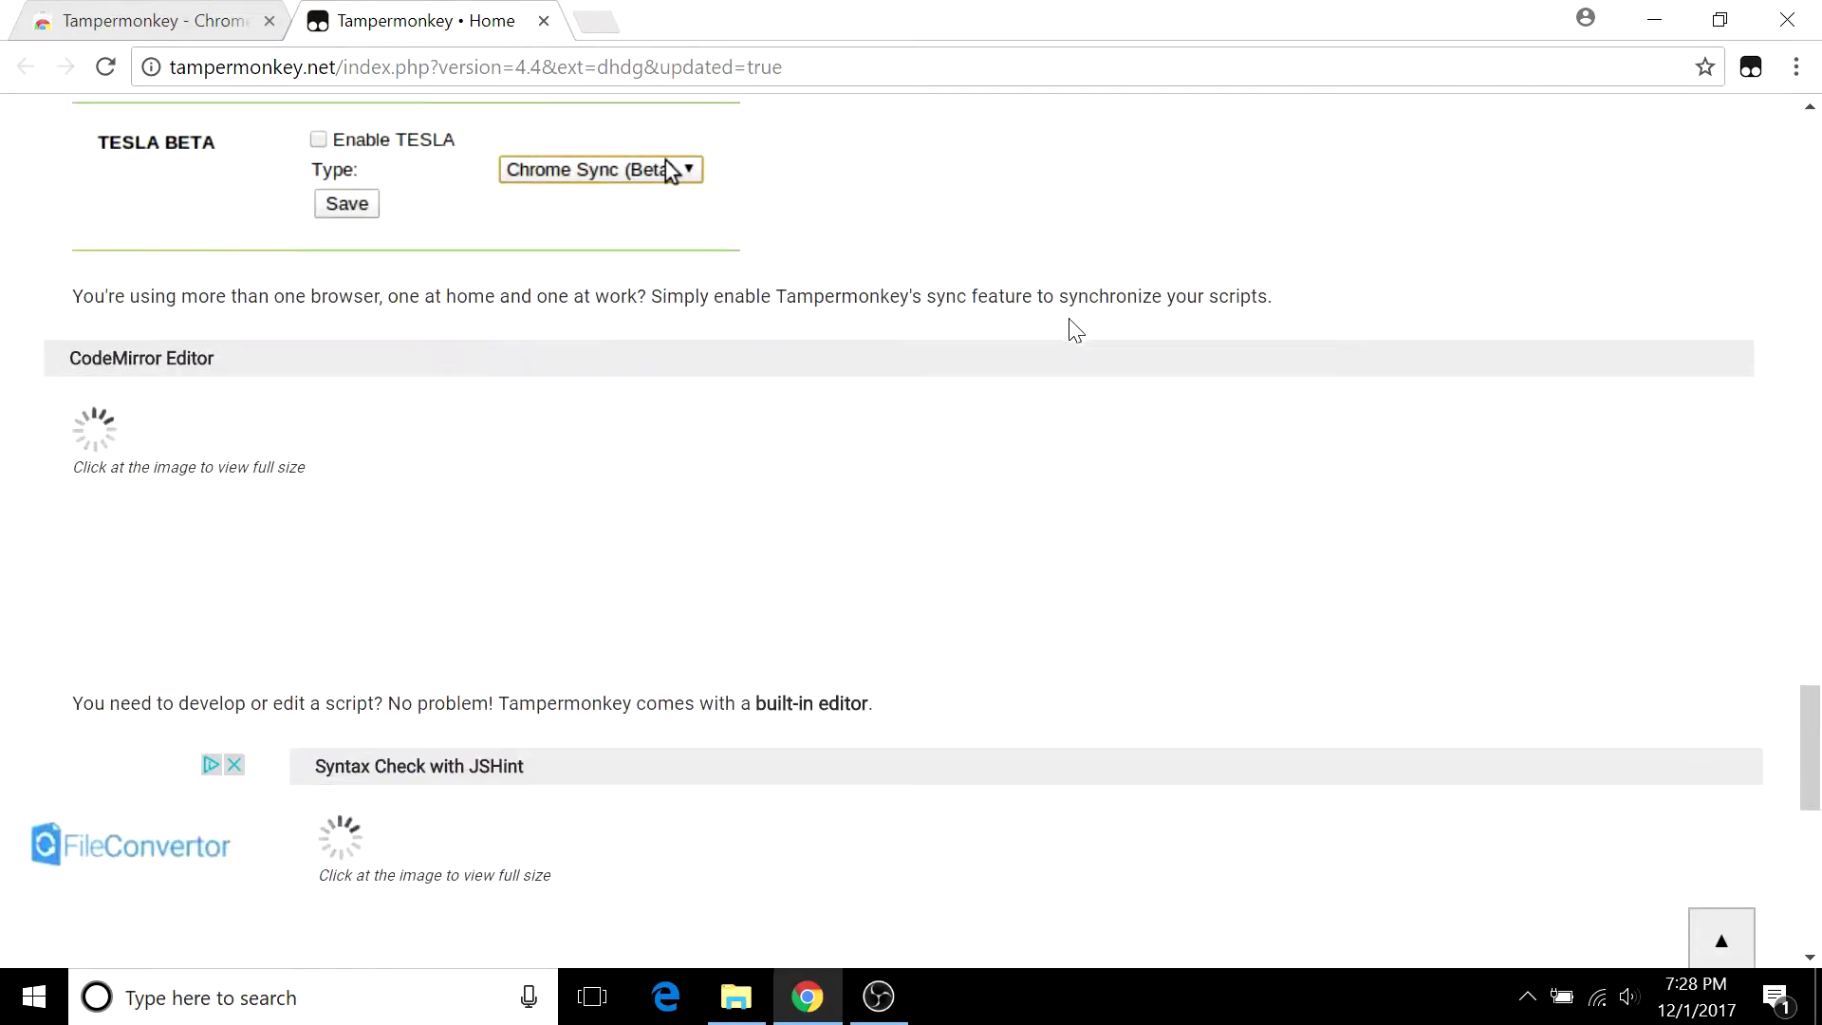
scroll(1058, 382, up, 20)
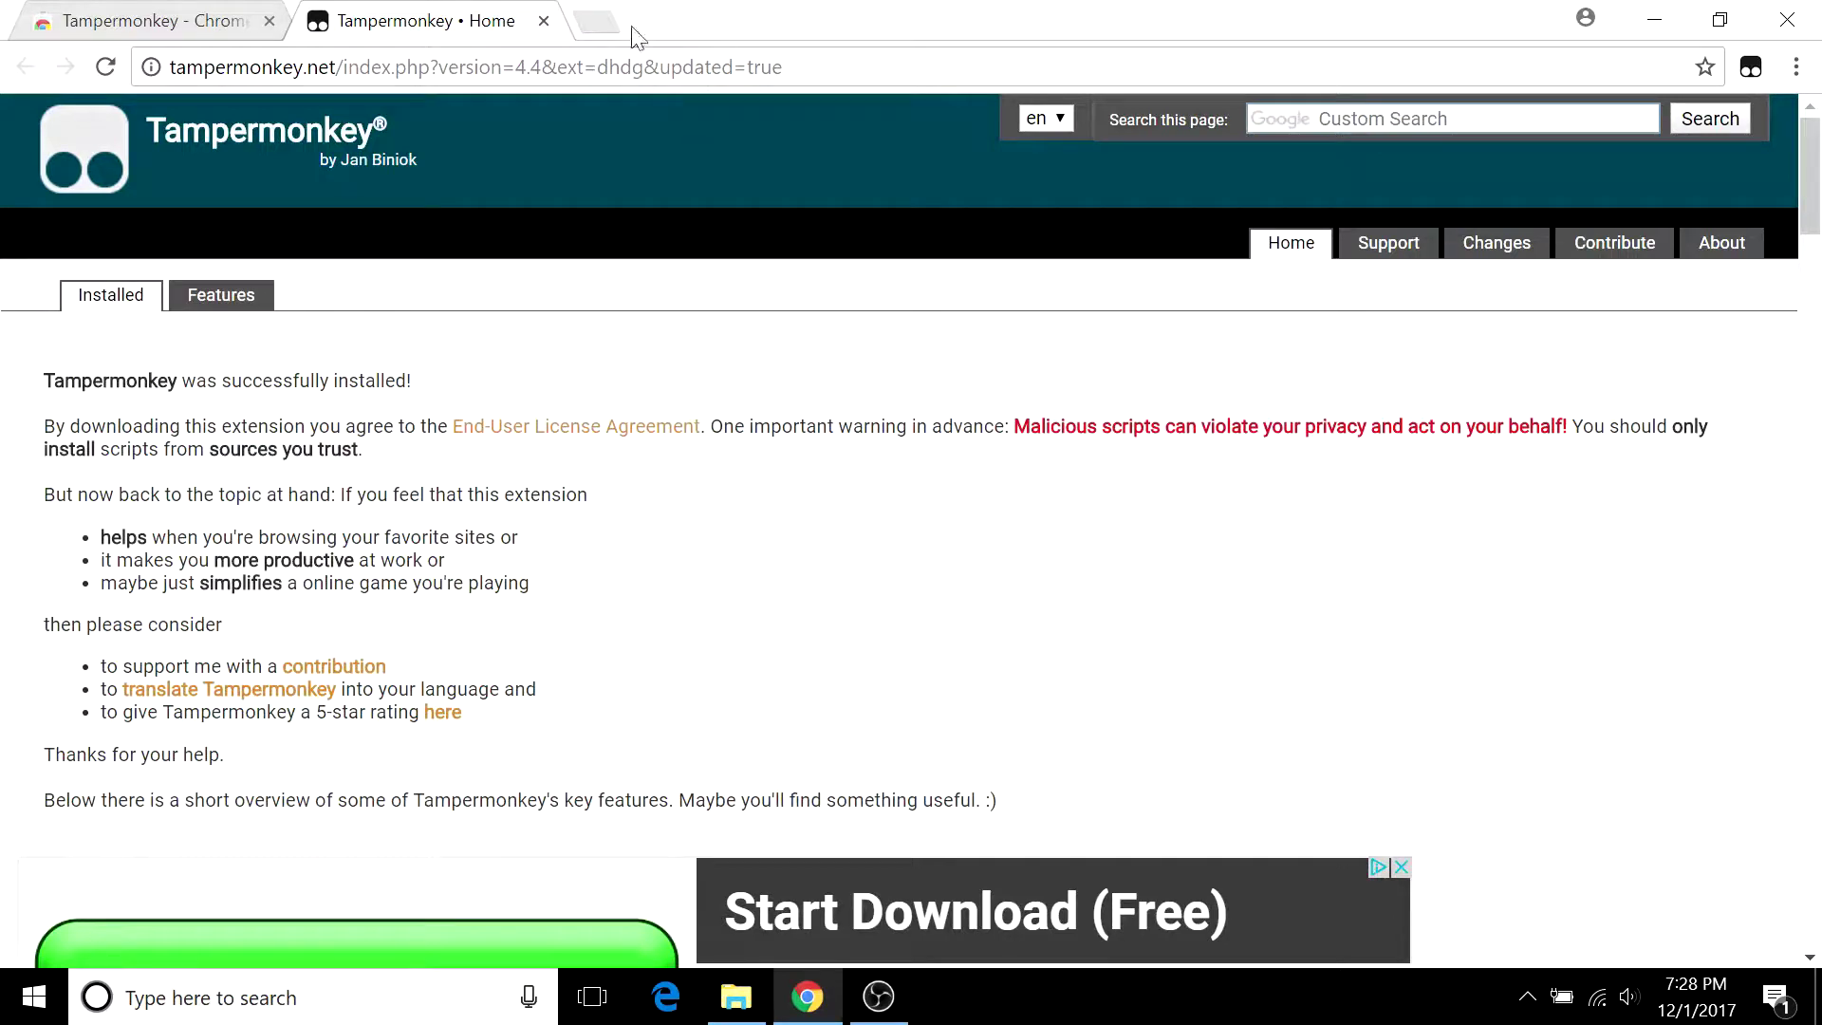
- In a new tab, search 'greasyfork' and open the Greasy Fork website
click(606, 20)
text(greasyfo)
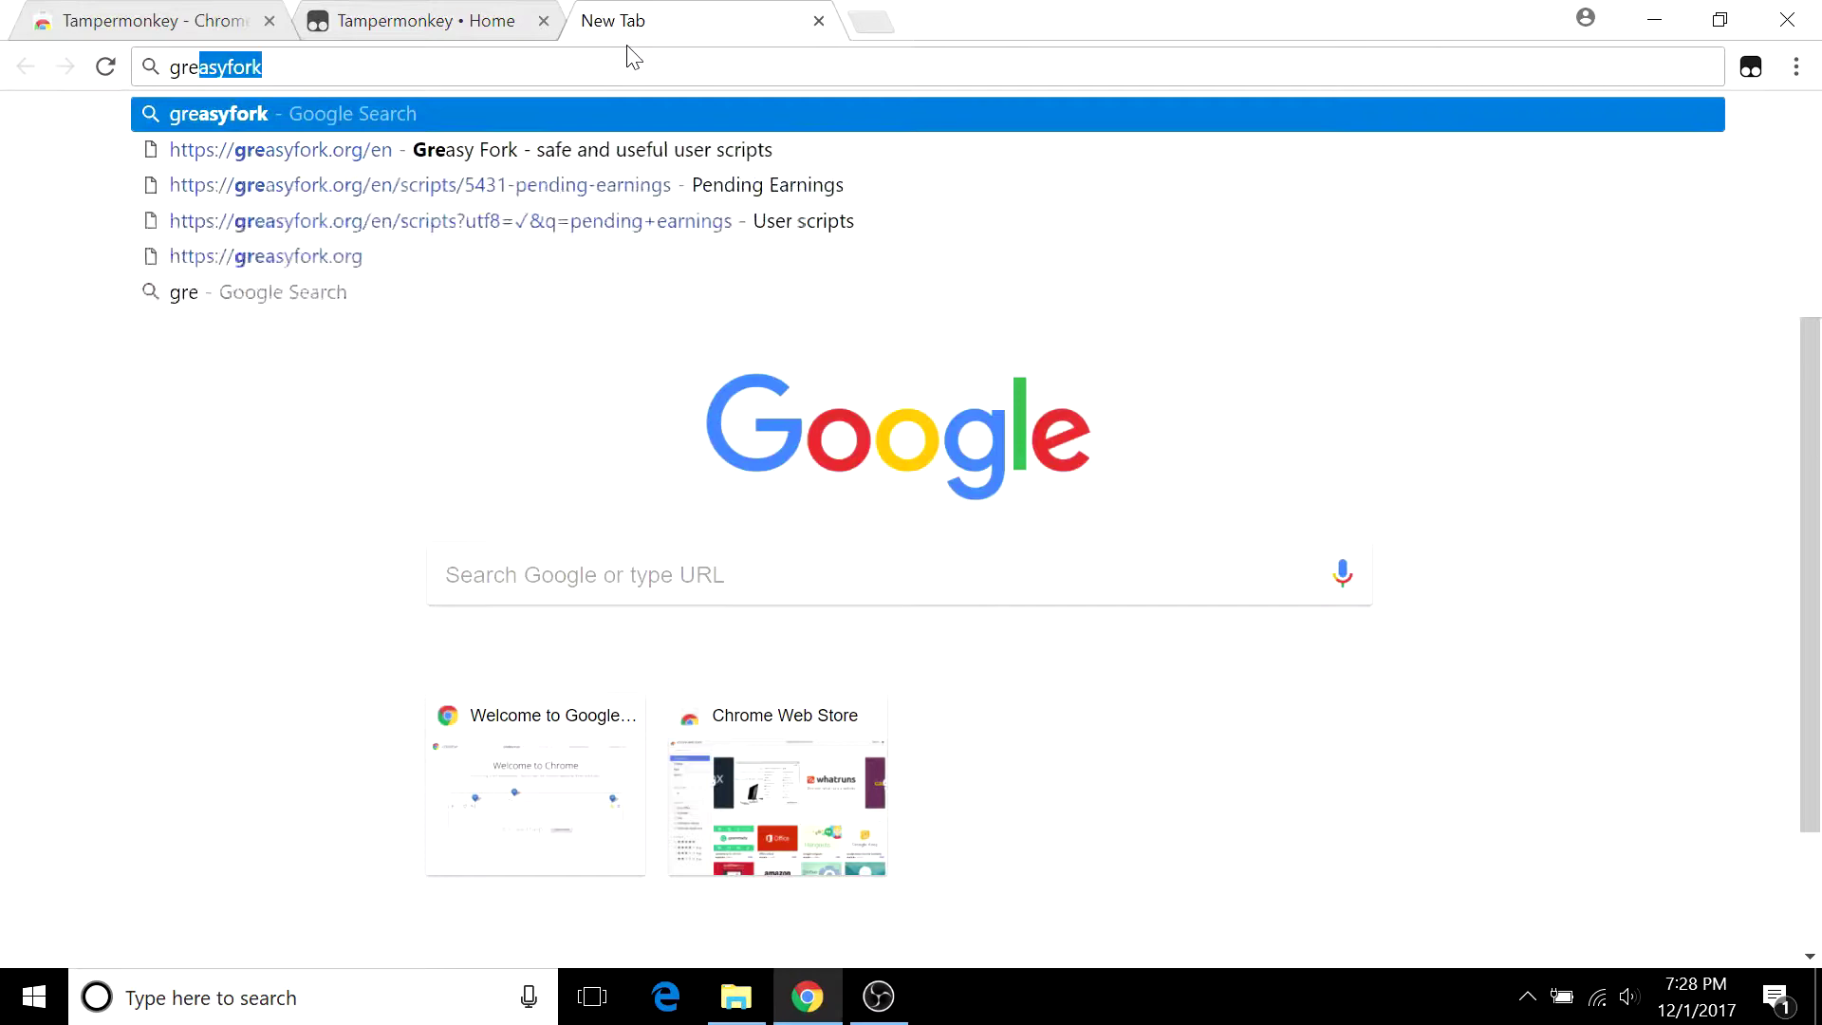
text(rk)
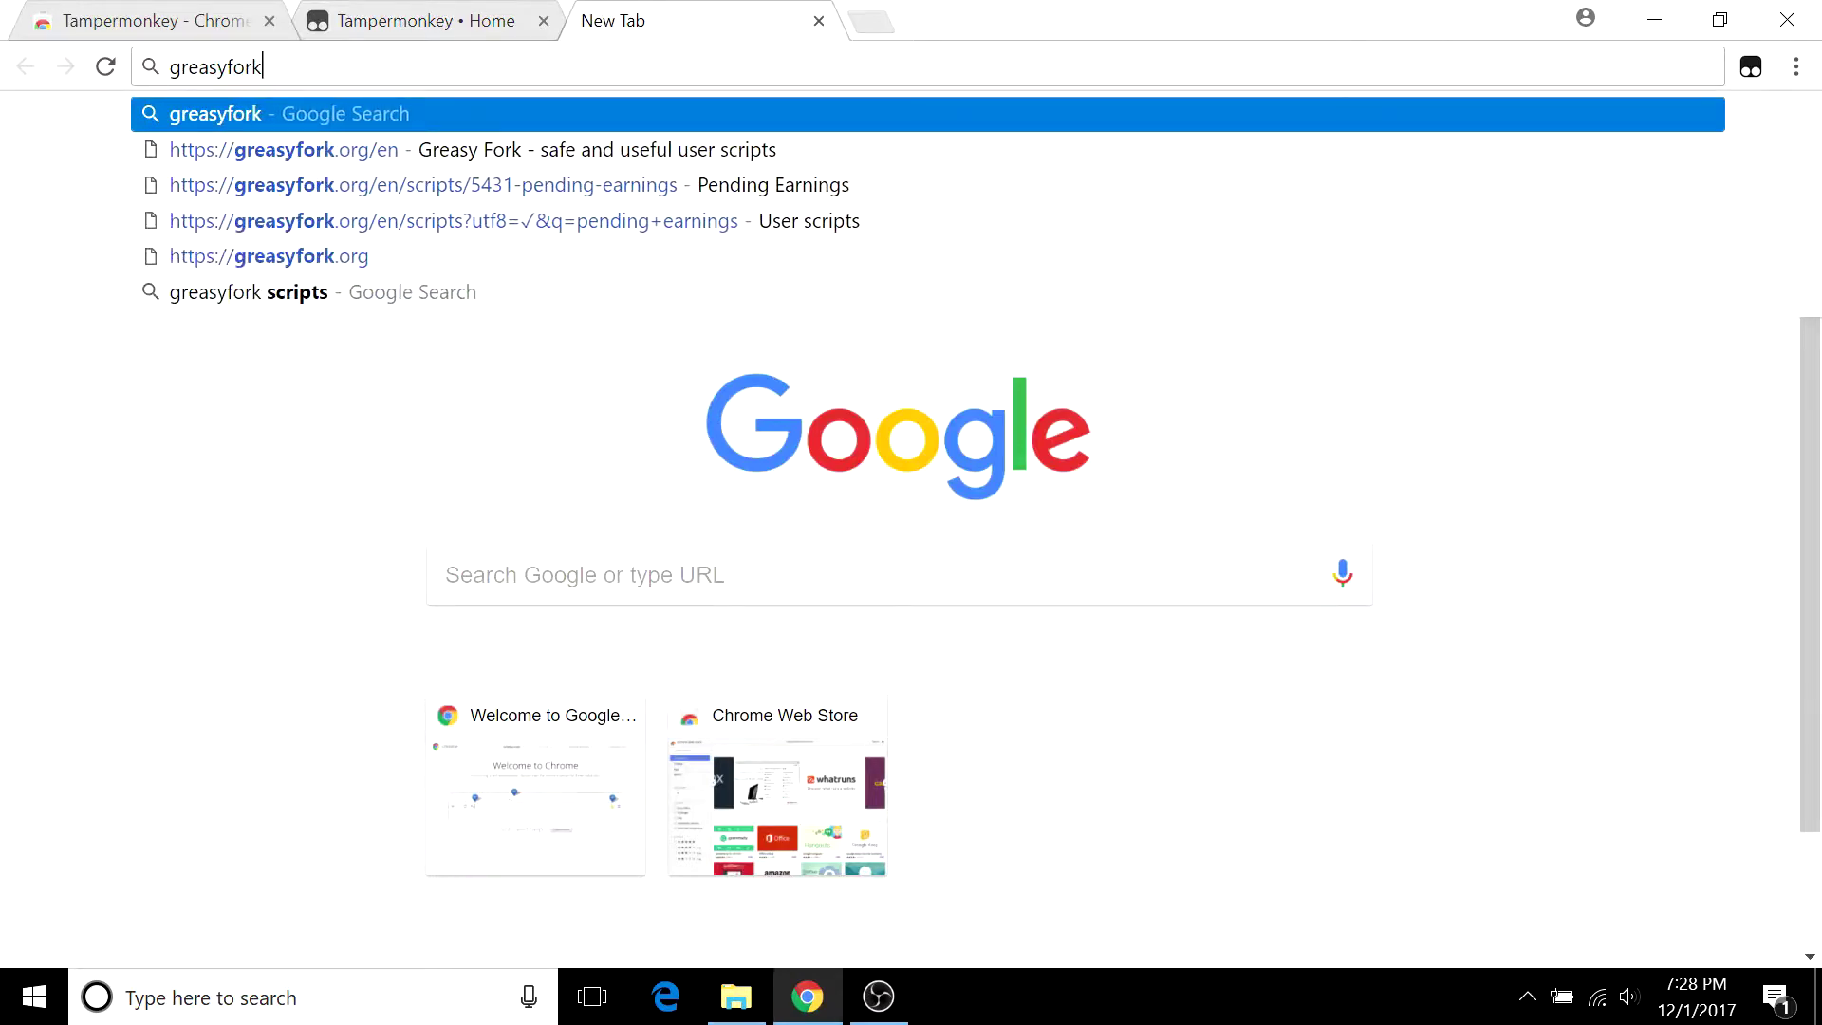
key(Return)
click(581, 362)
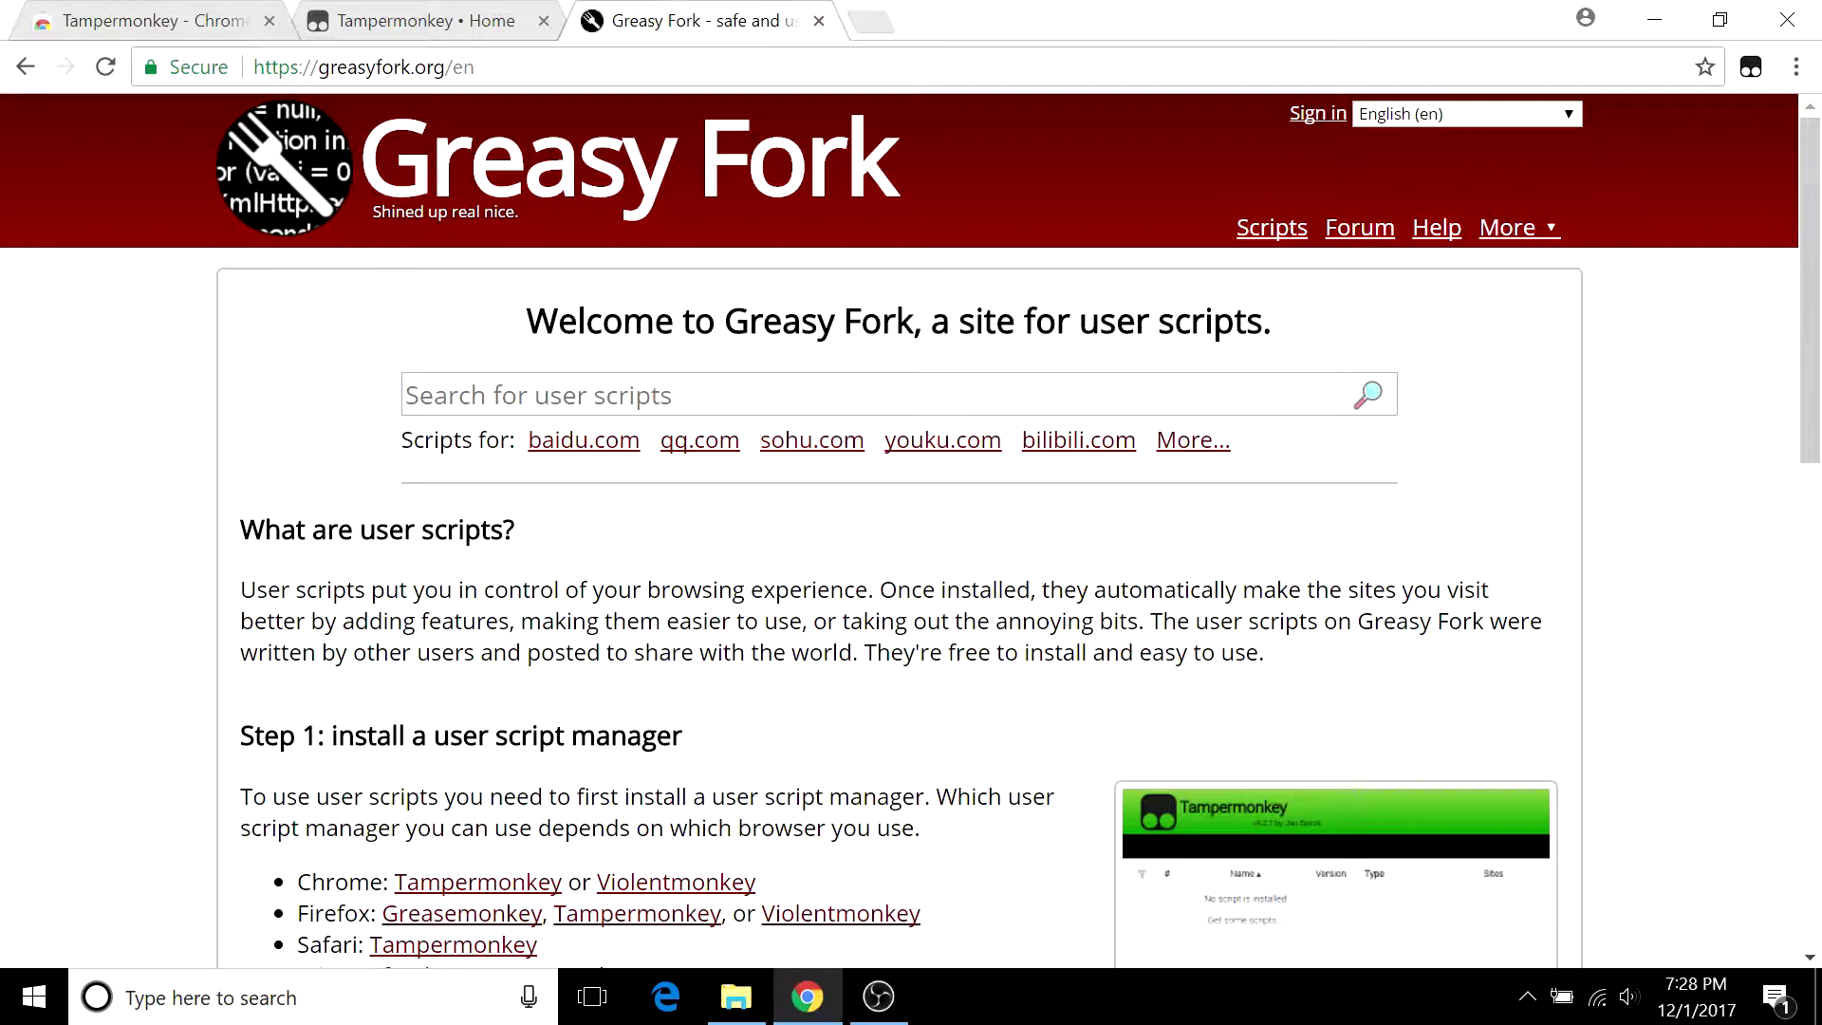
- Search Greasy Fork's user scripts for 'pending earnings'
click(409, 395)
text(pendings)
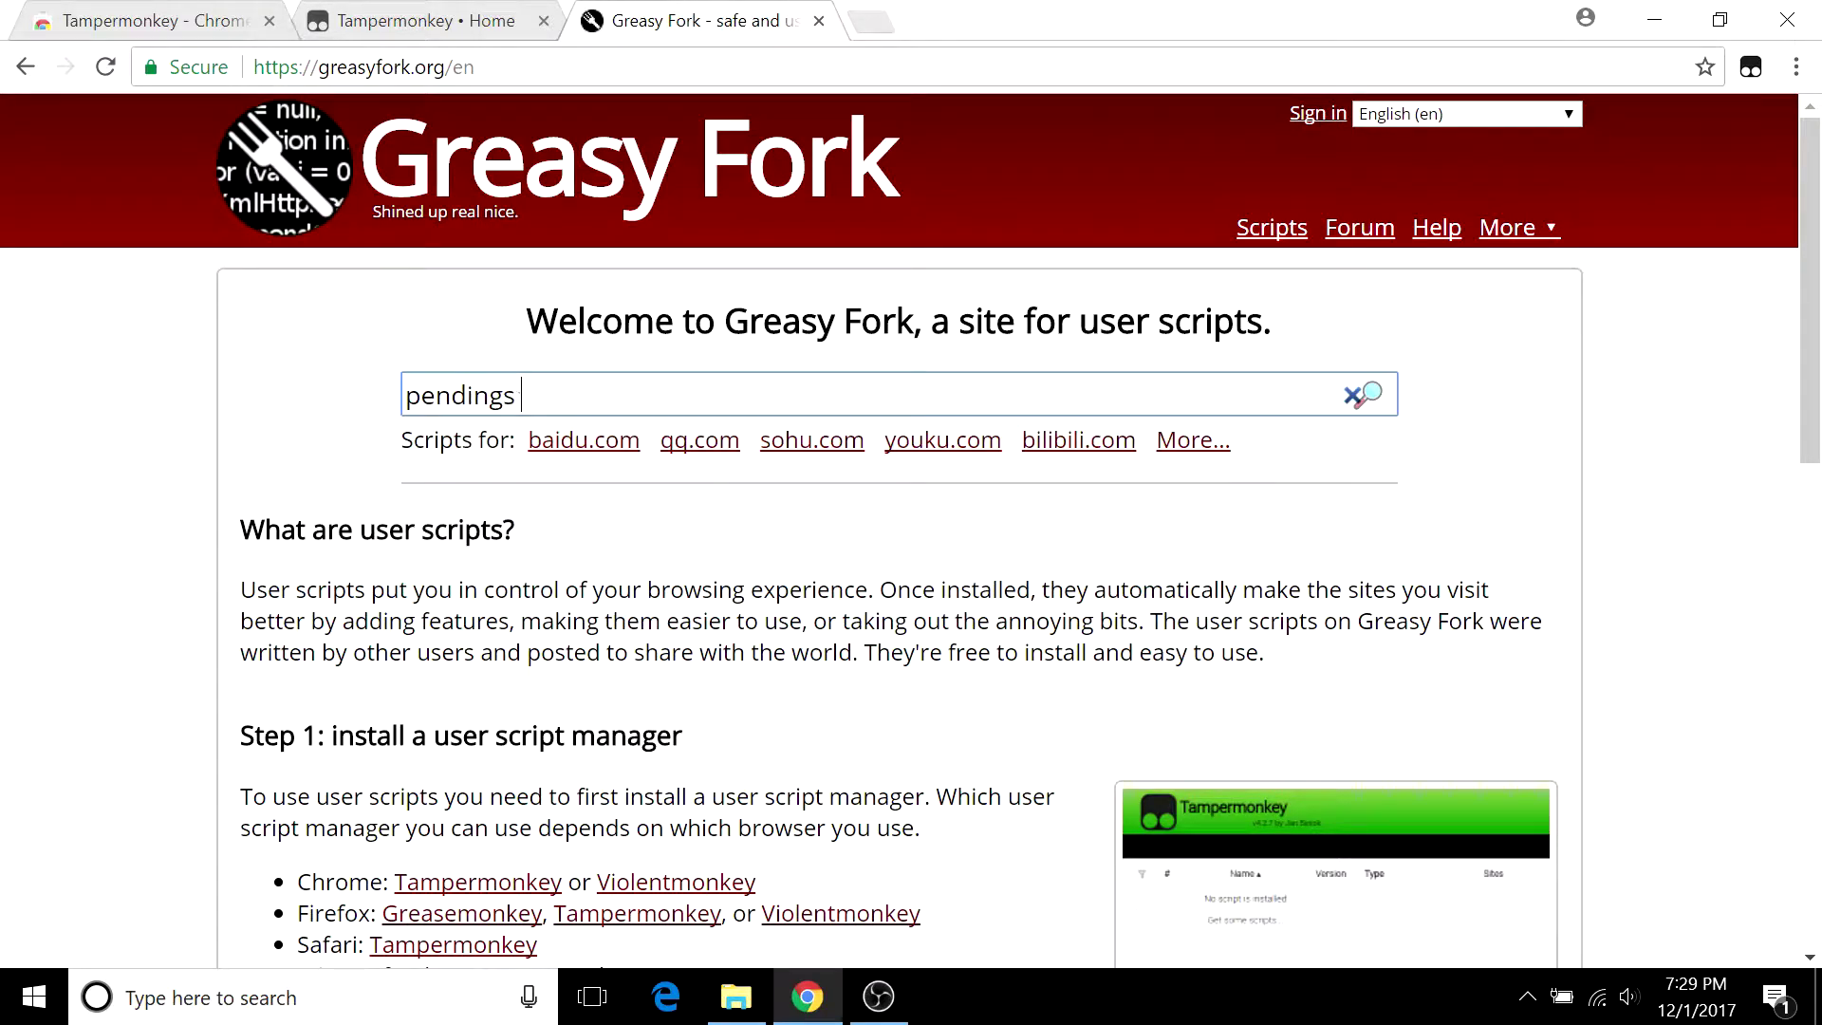
text( ear)
key(BackSpace)
key(BackSpace)
key(BackSpace)
key(BackSpace)
key(BackSpace)
text(ear)
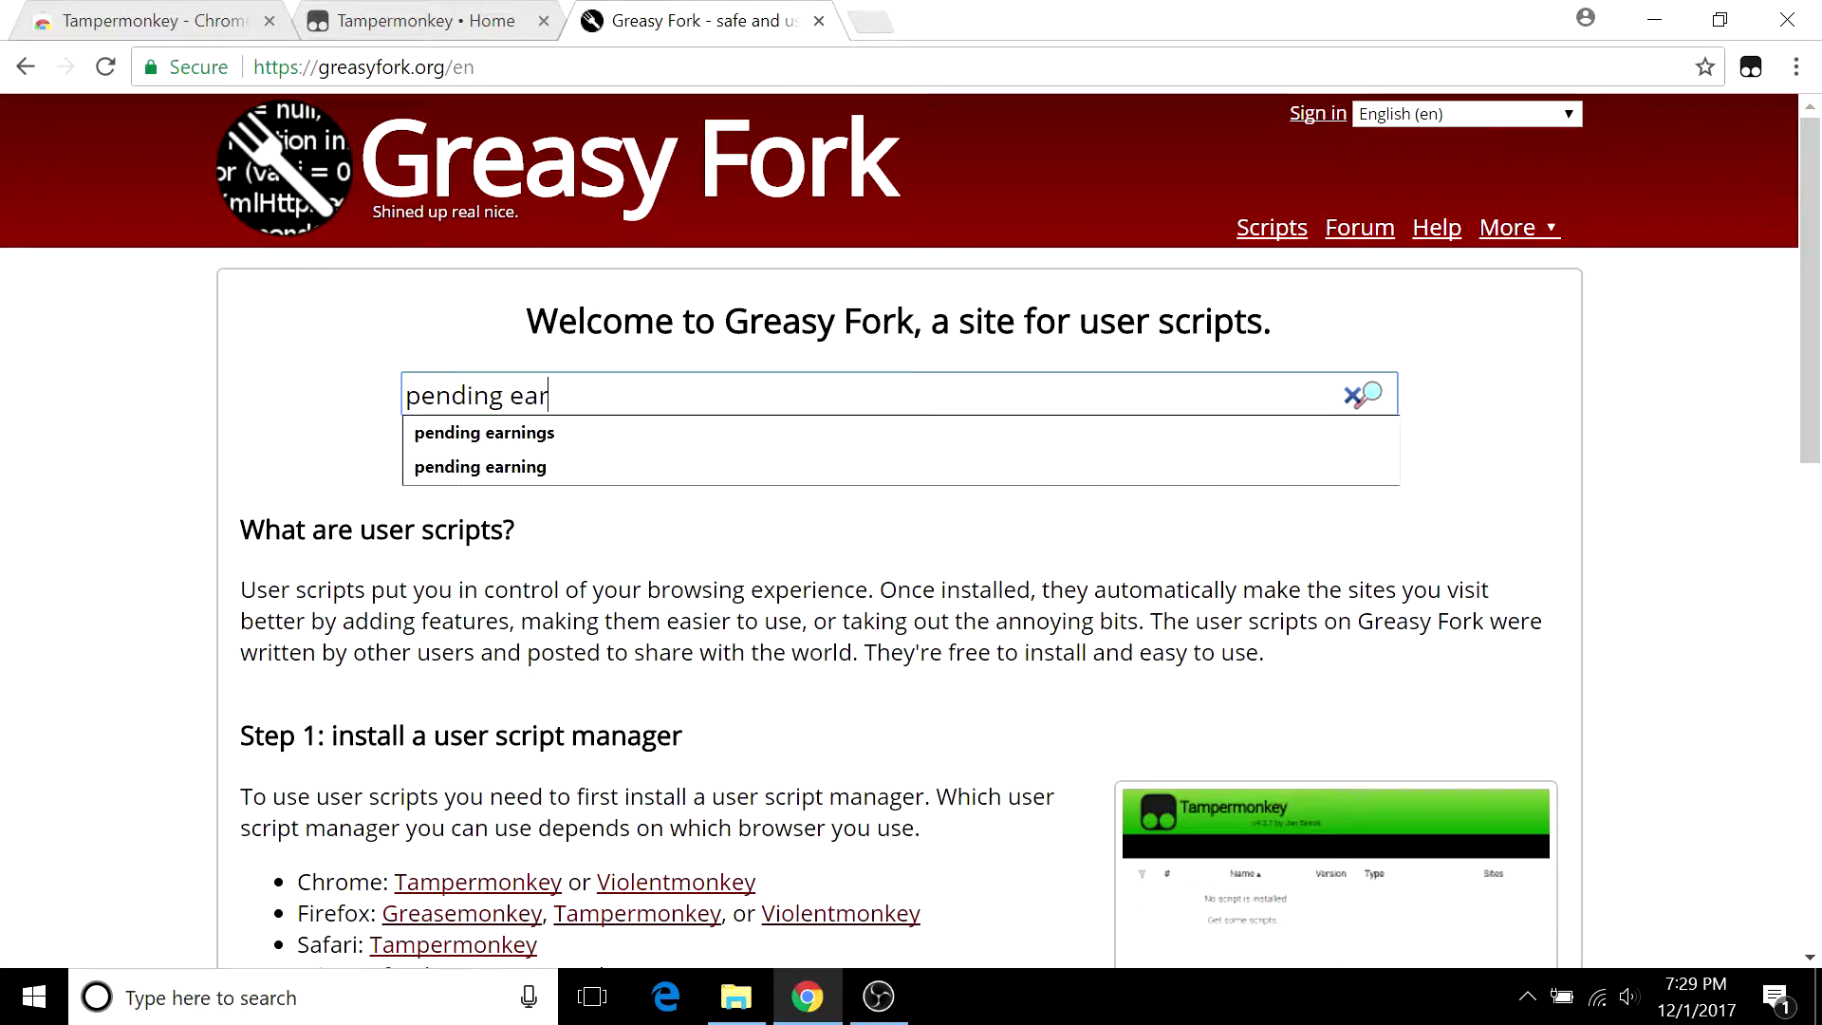
text(nings)
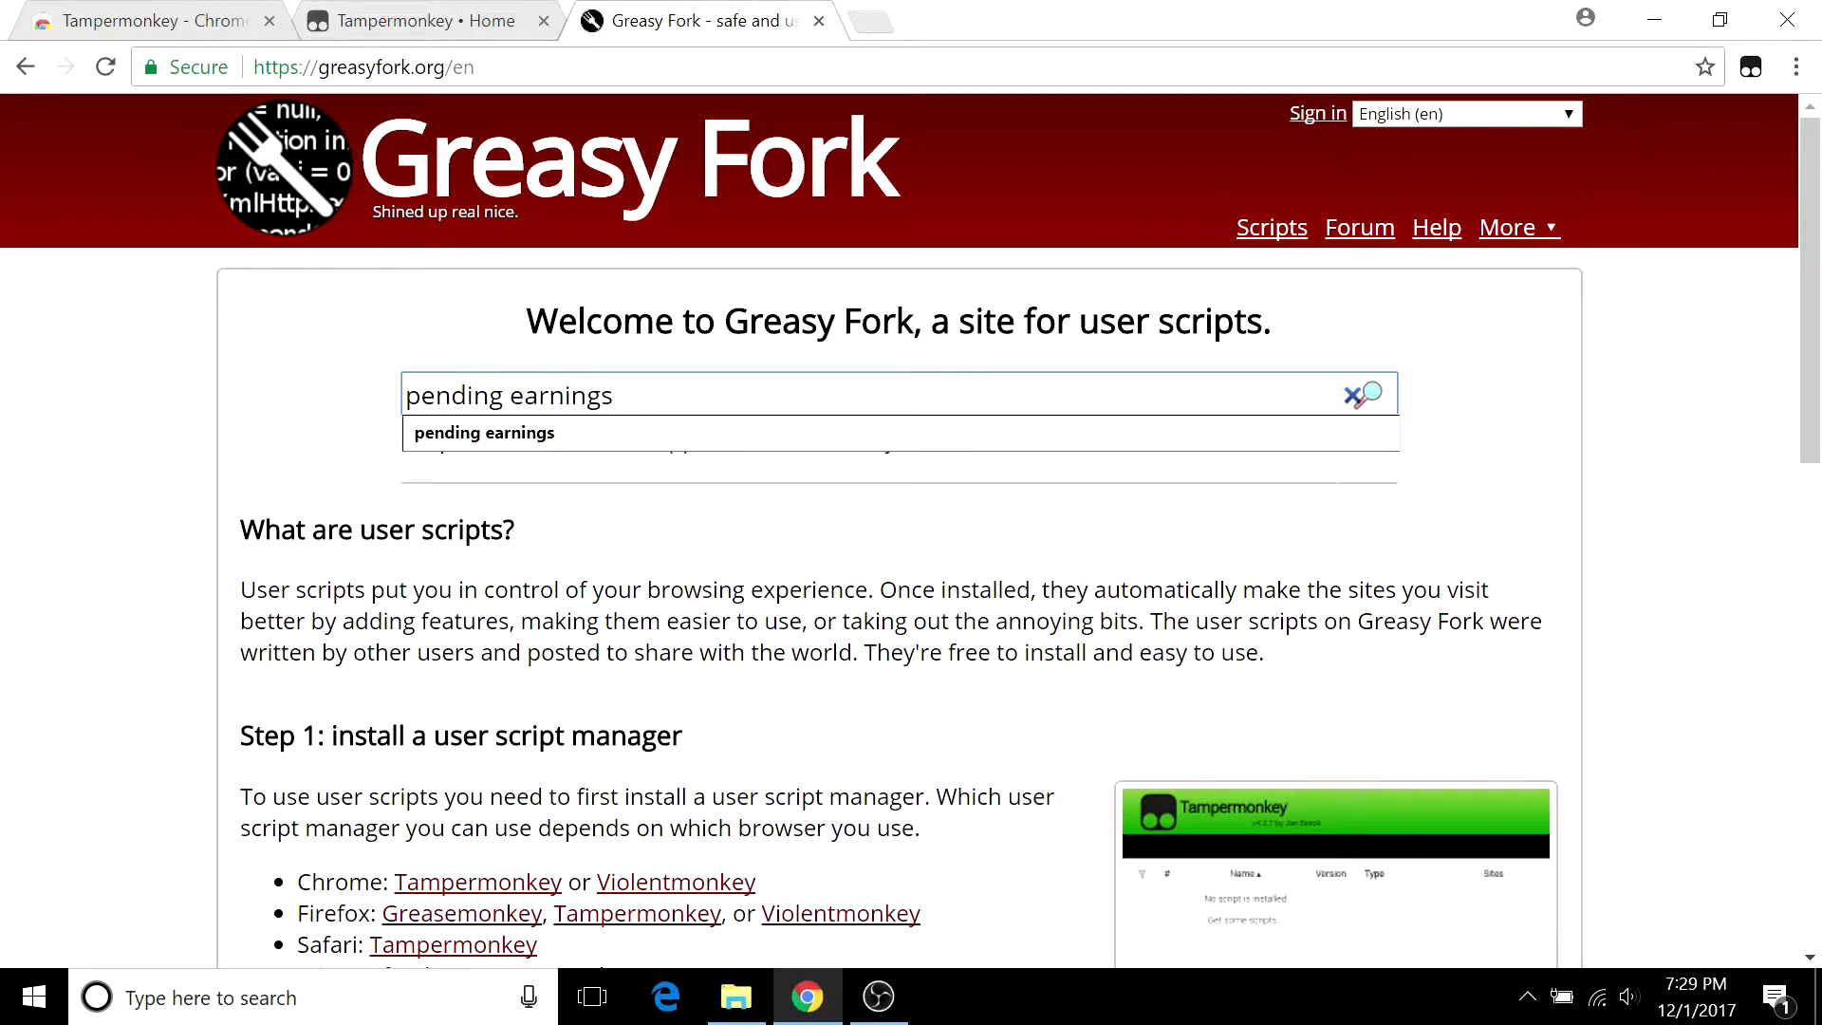
key(Return)
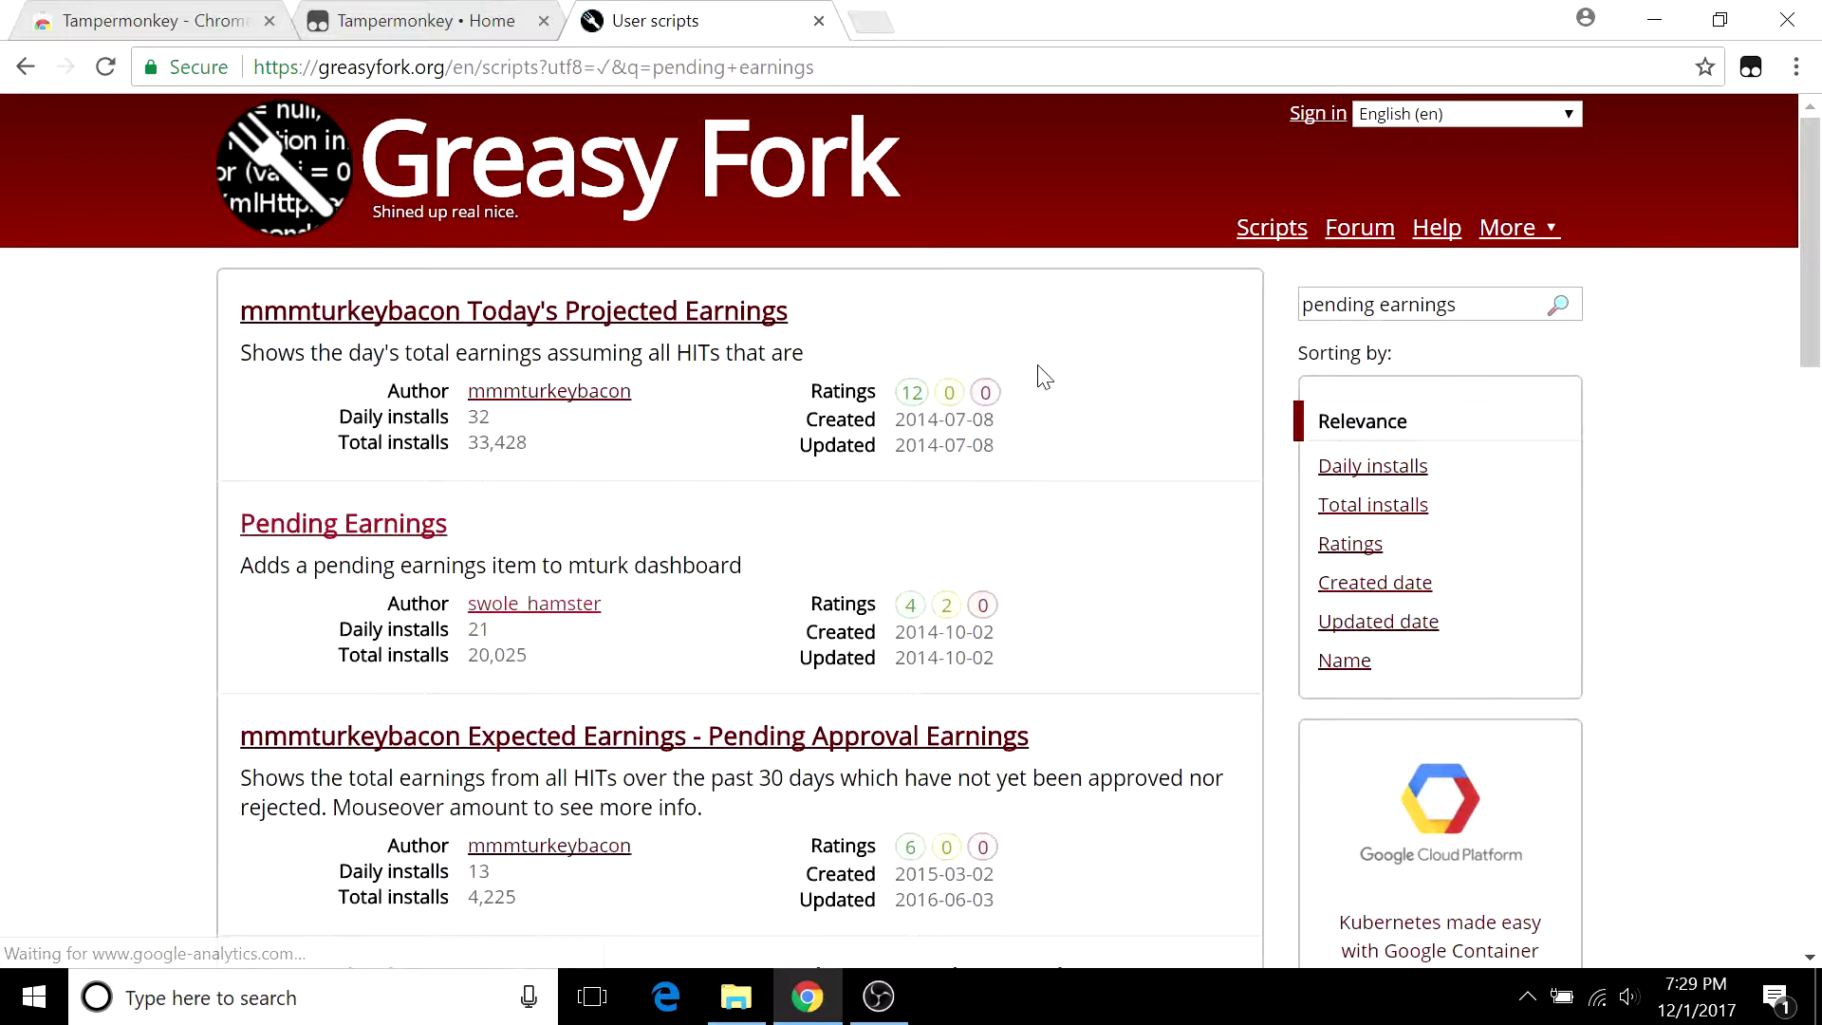
mouse_move(860, 309)
mouse_down()
mouse_move(559, 313)
mouse_move(854, 327)
mouse_up()
scroll(1144, 351, down, 3)
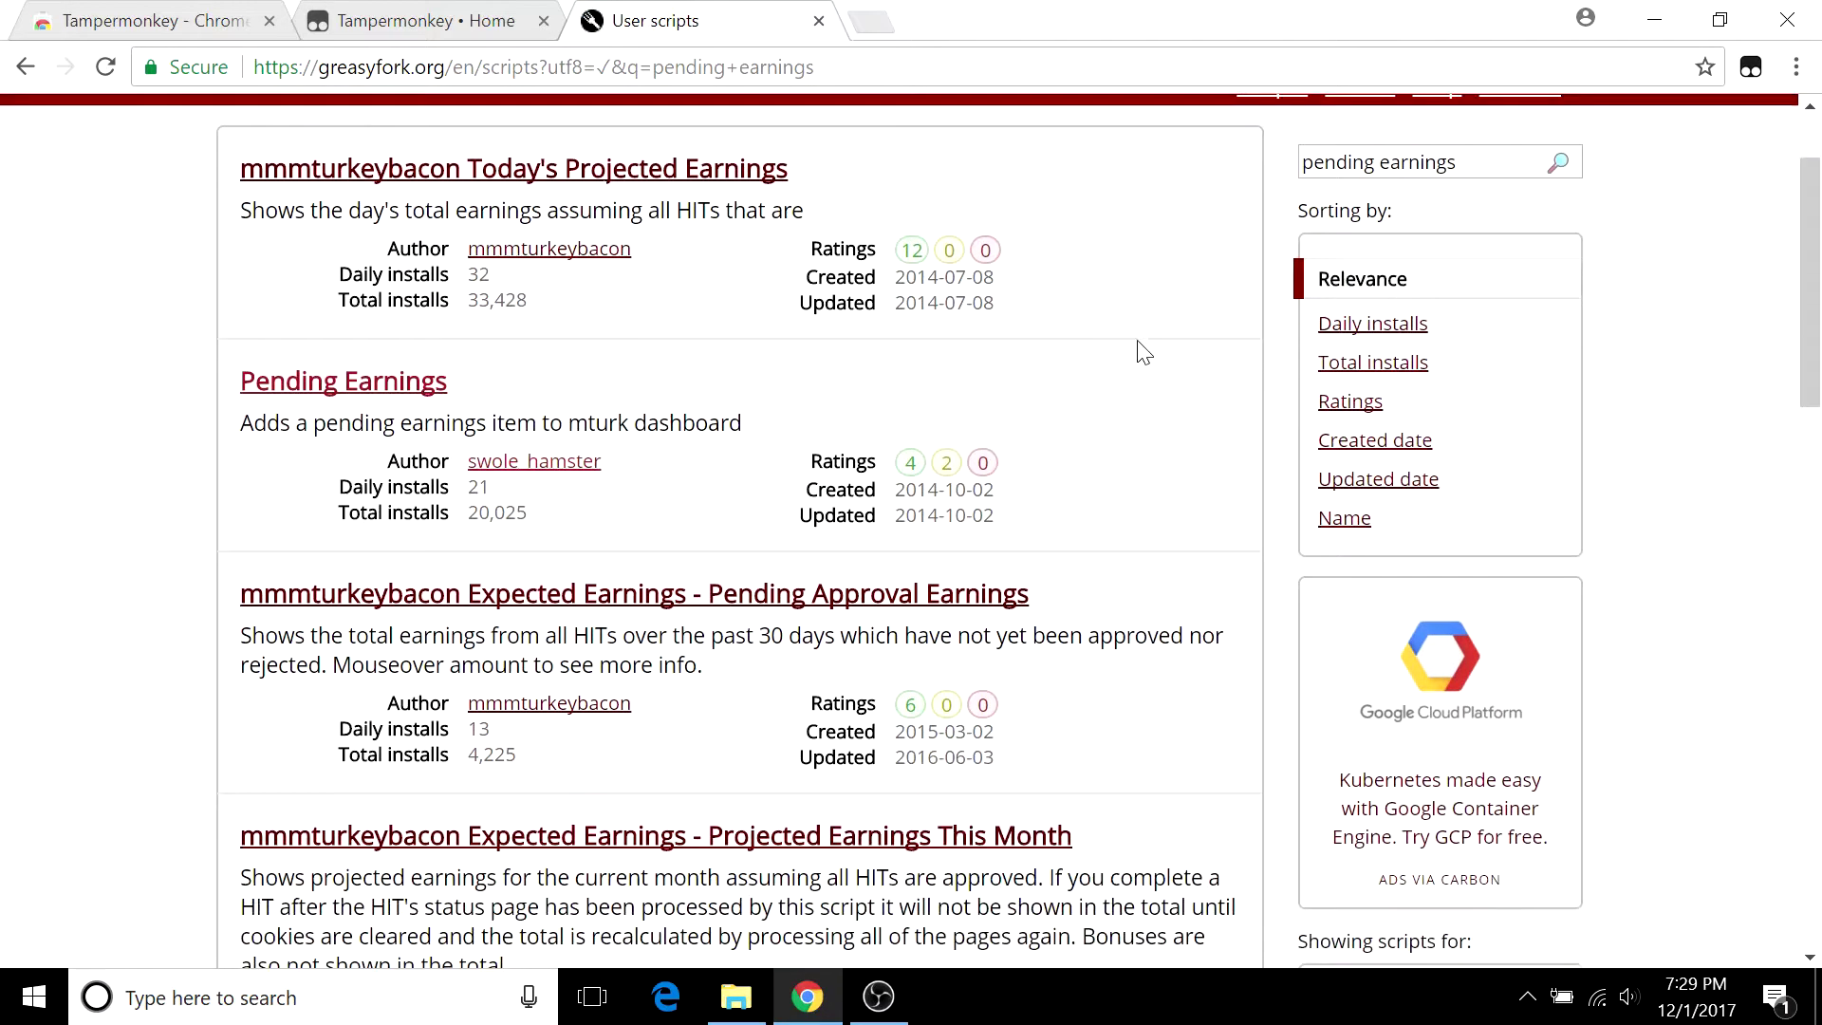
scroll(1131, 375, down, 15)
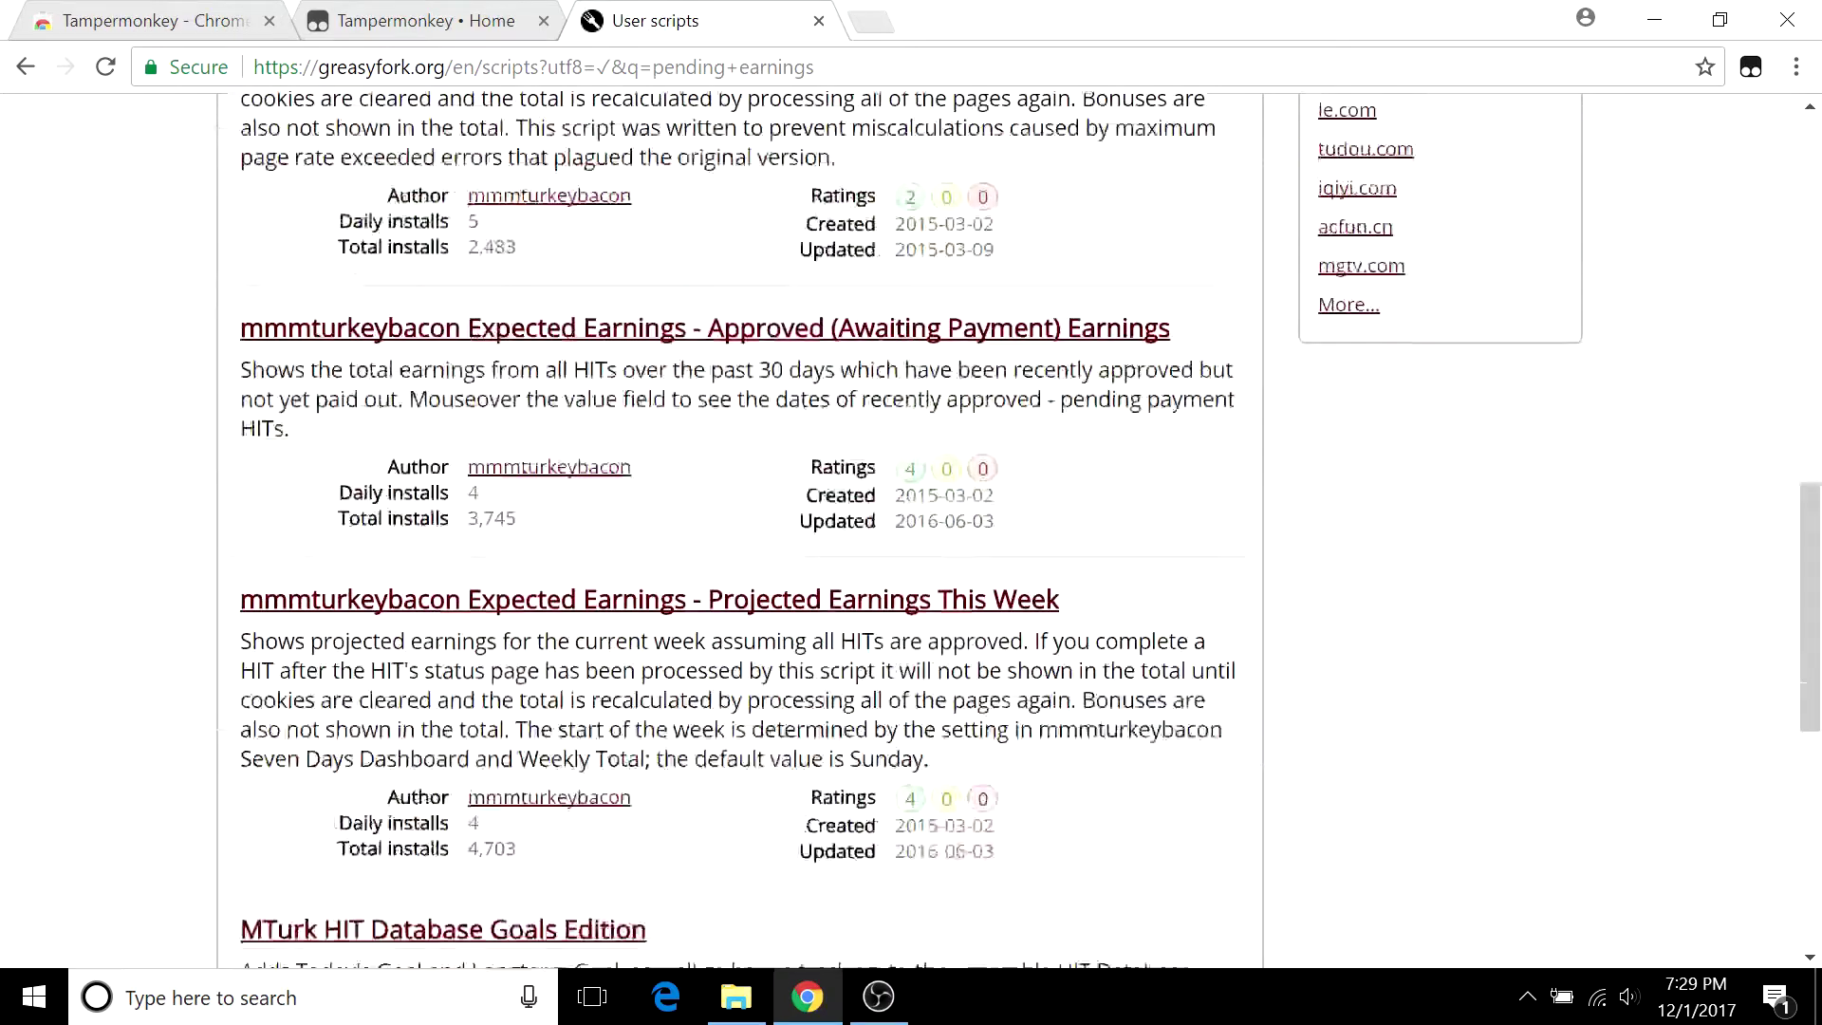
scroll(1110, 406, up, 20)
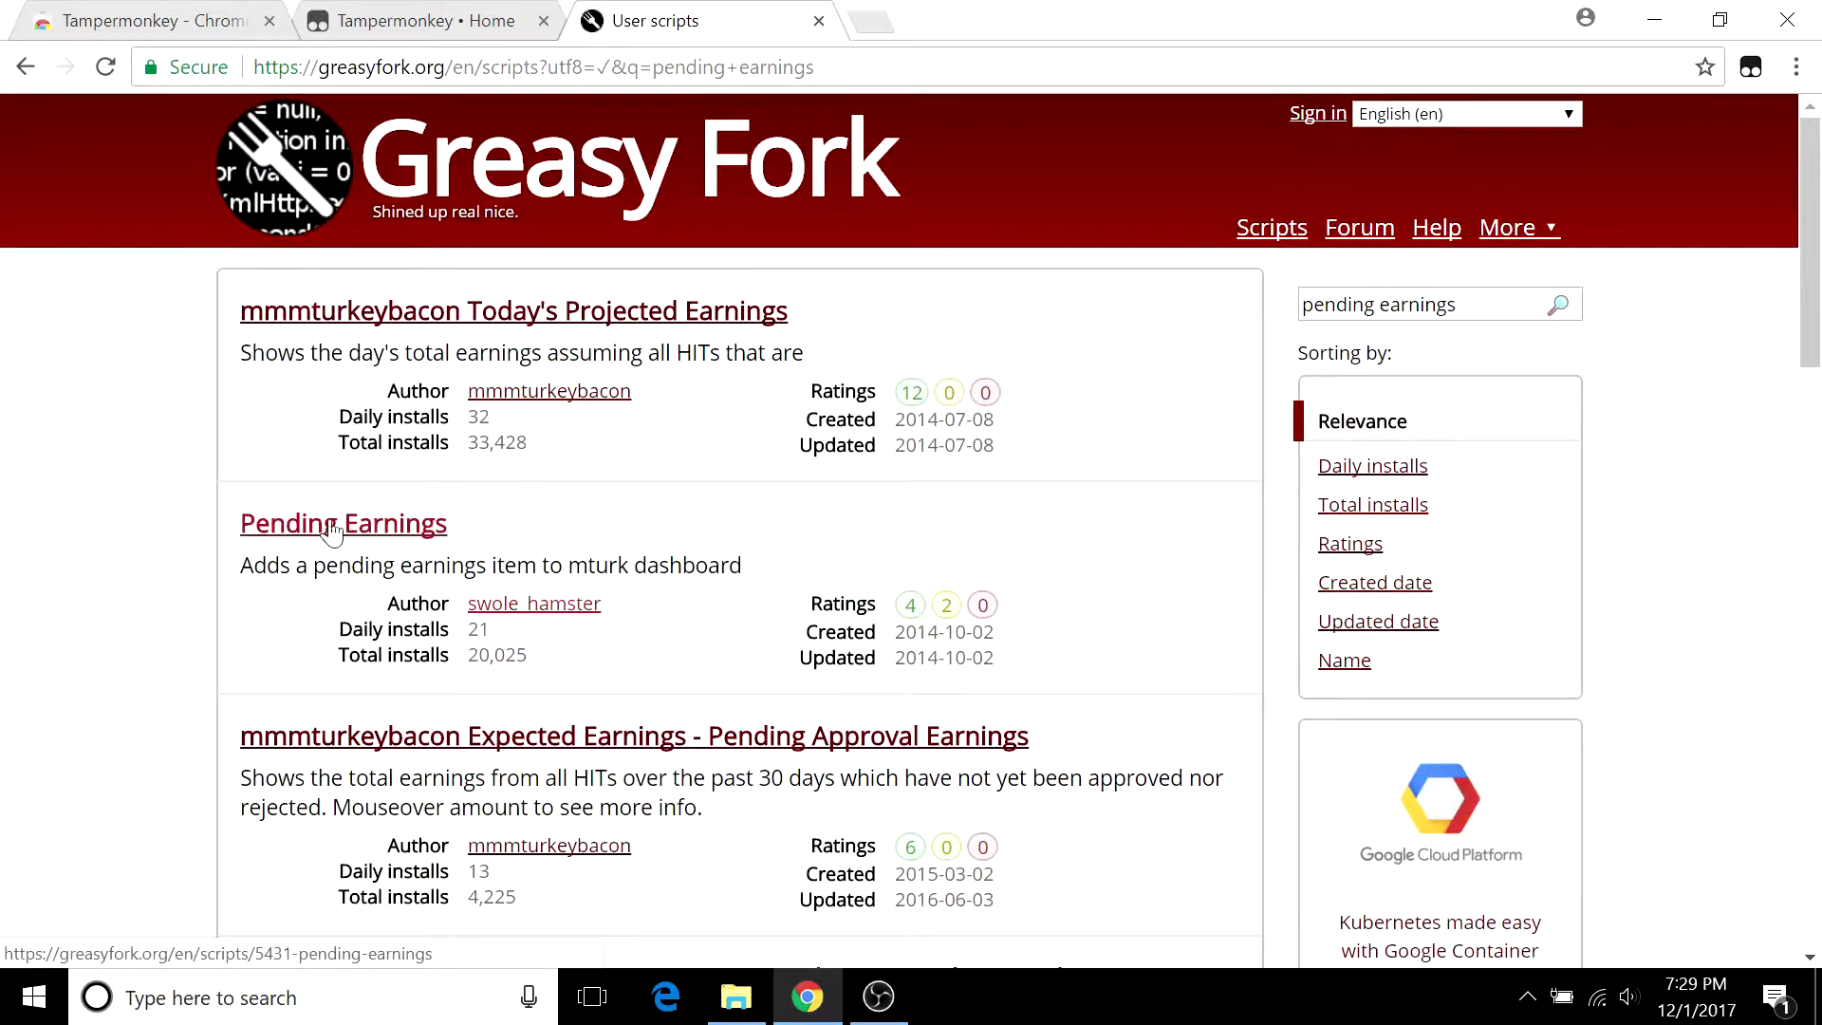
mouse_move(529, 444)
mouse_down()
mouse_move(468, 455)
mouse_move(549, 454)
mouse_up()
click(467, 456)
click(559, 446)
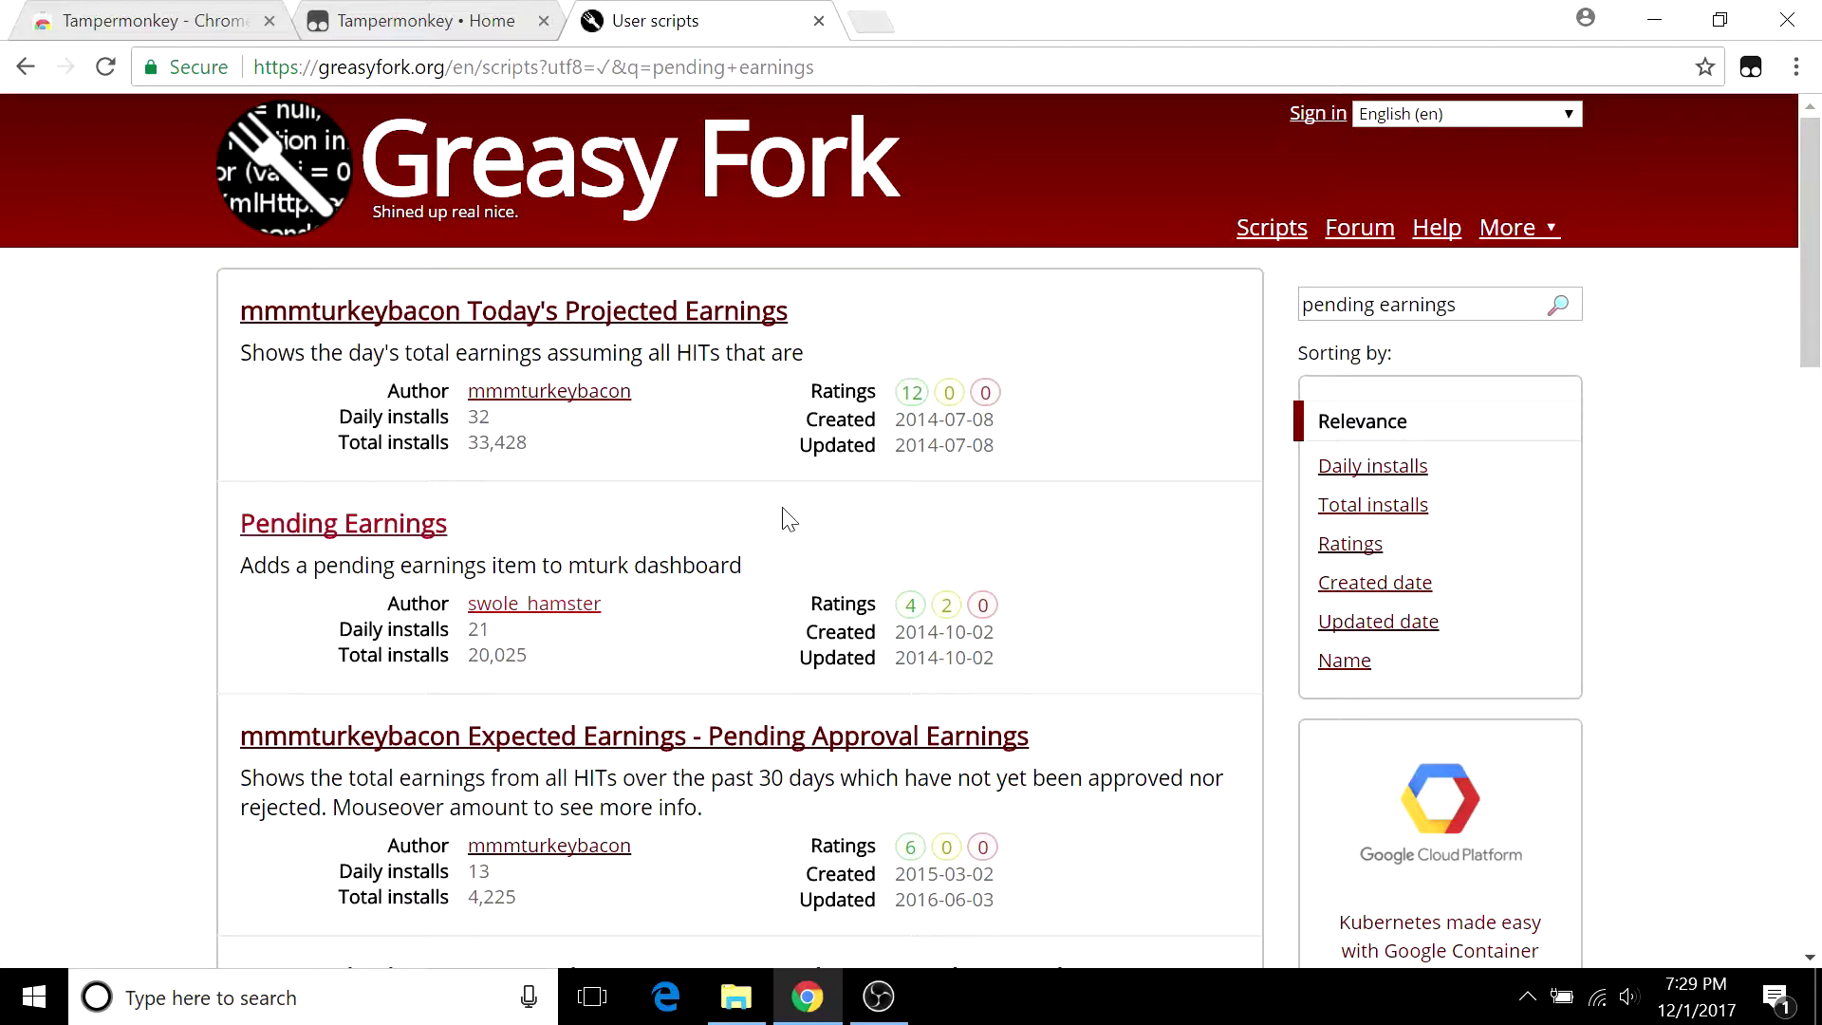
- Install the 'Pending Earnings' v1.0 userscript and close its Greasy Fork tab
click(426, 533)
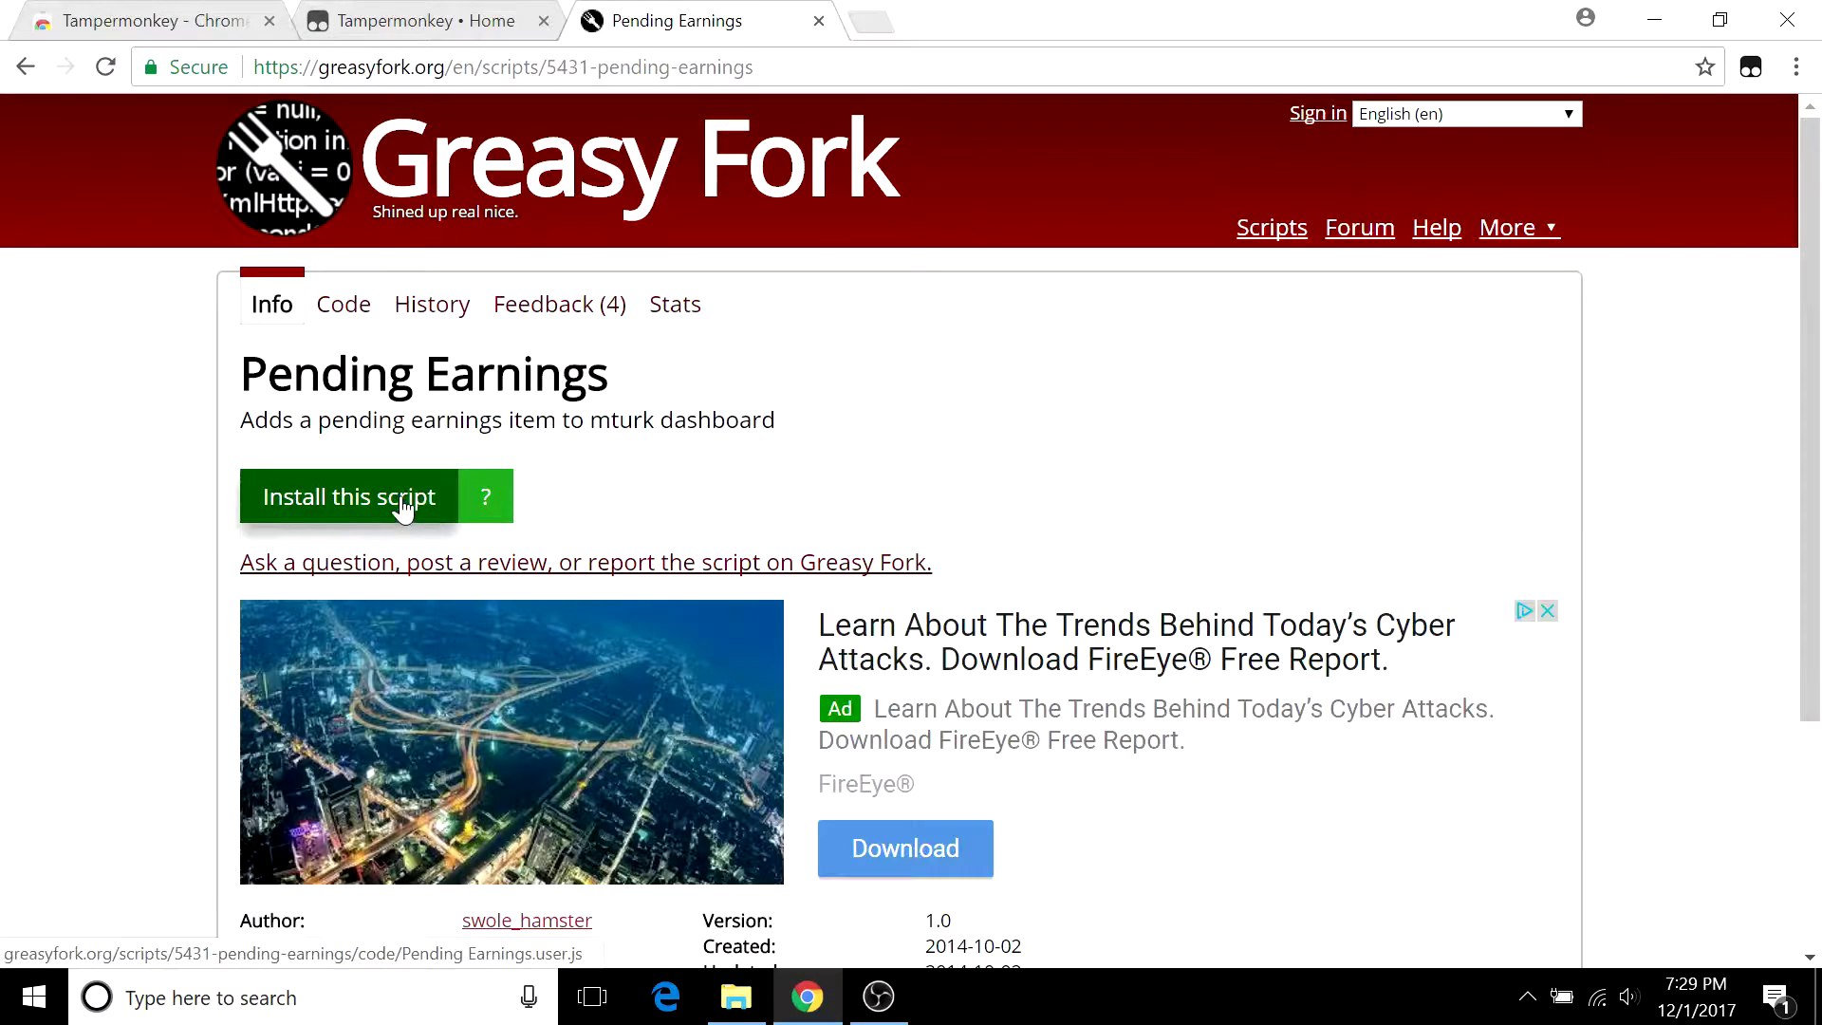
click(404, 509)
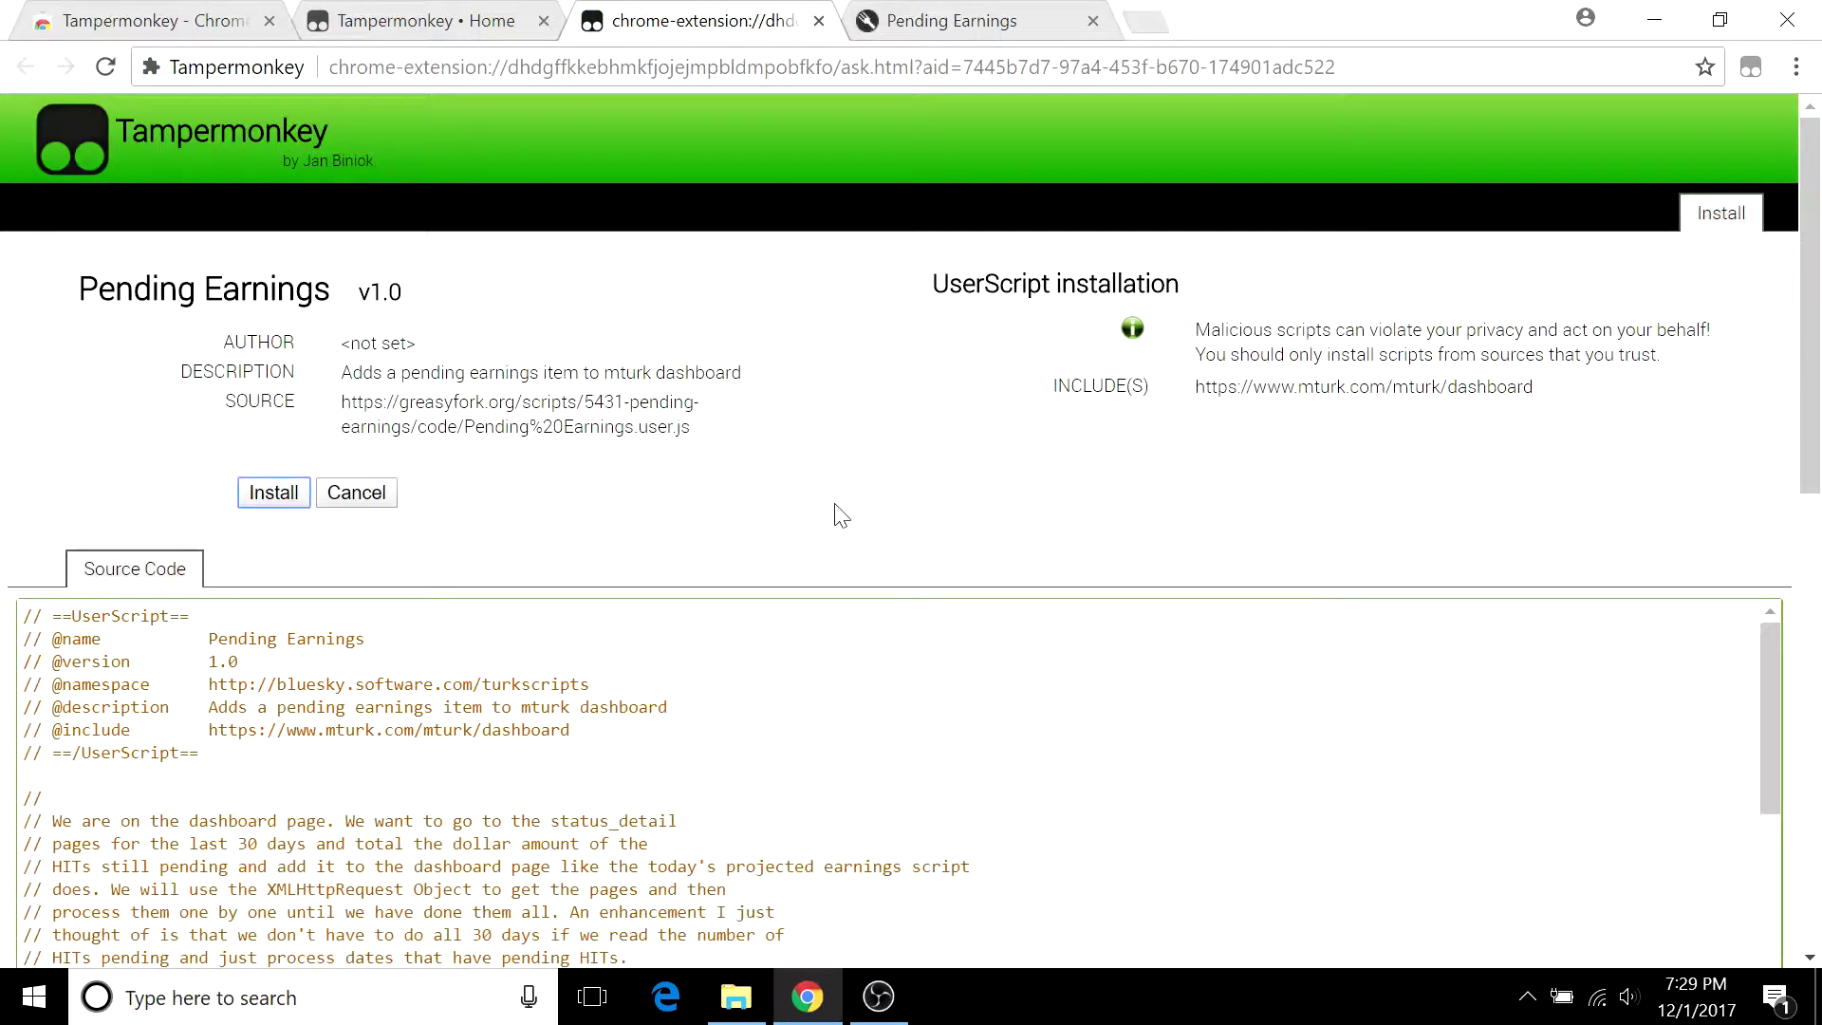
click(836, 503)
click(273, 492)
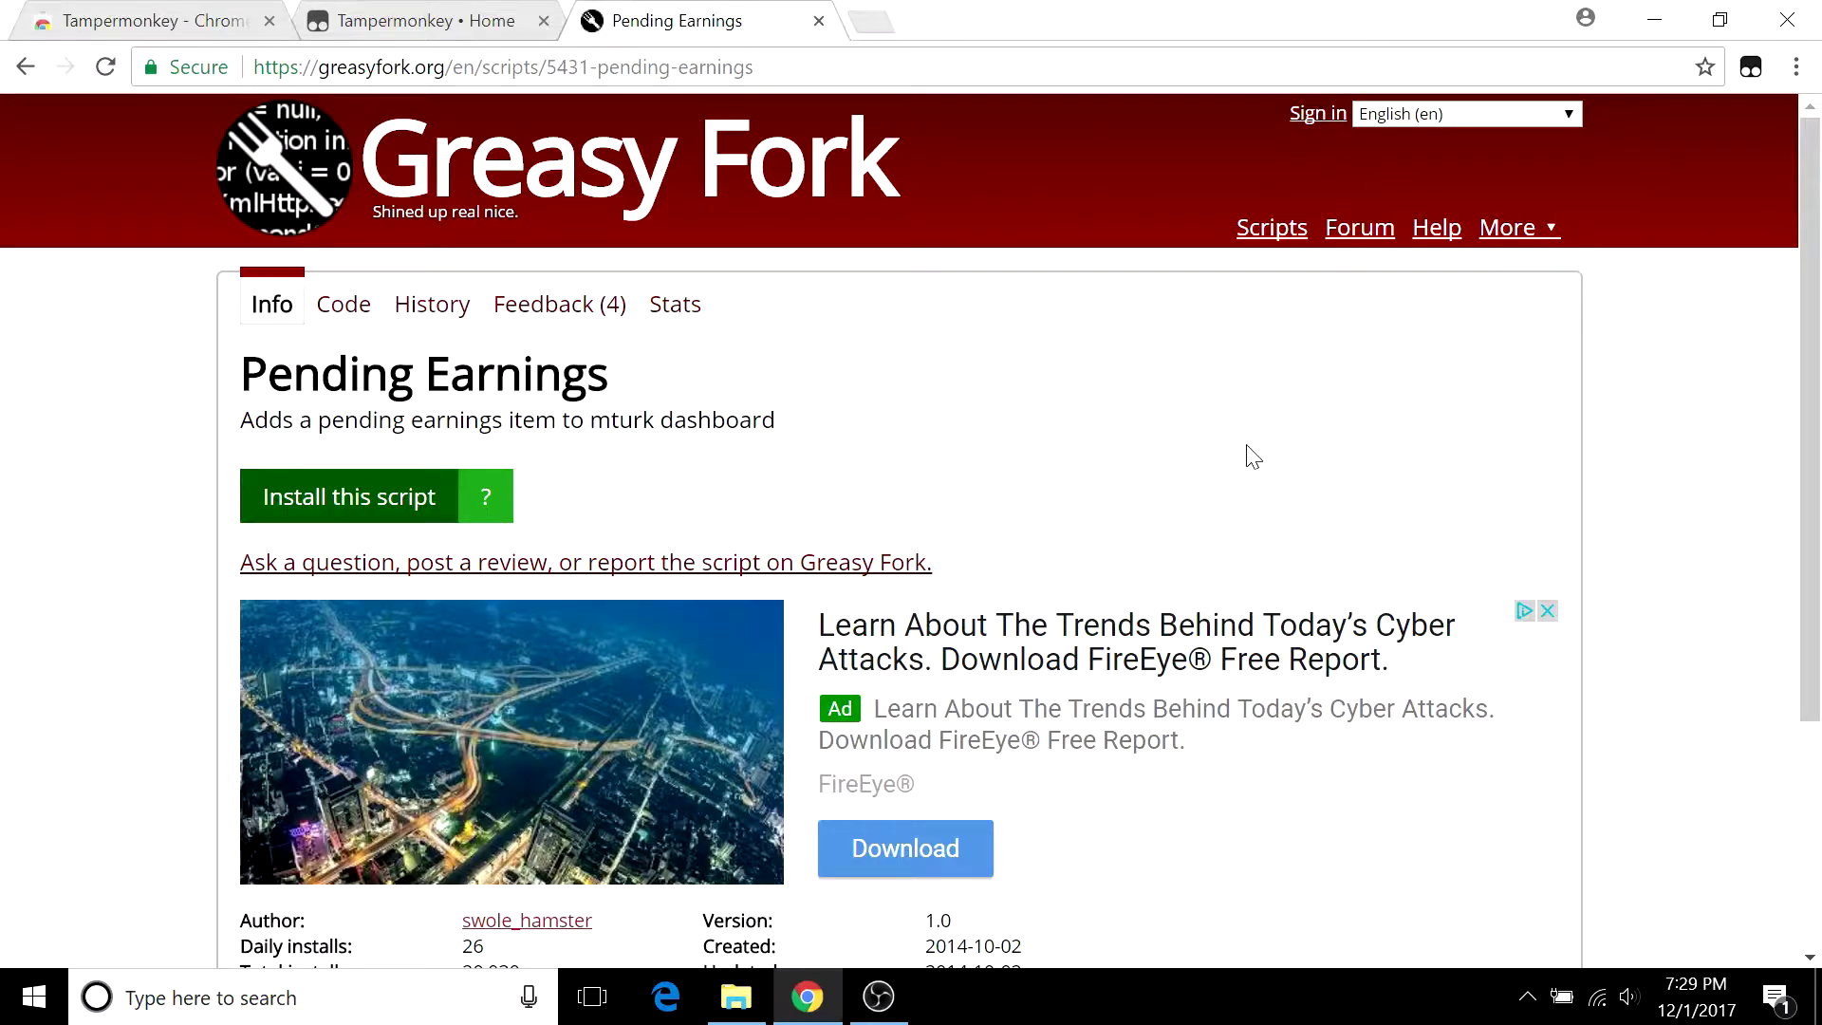
click(818, 19)
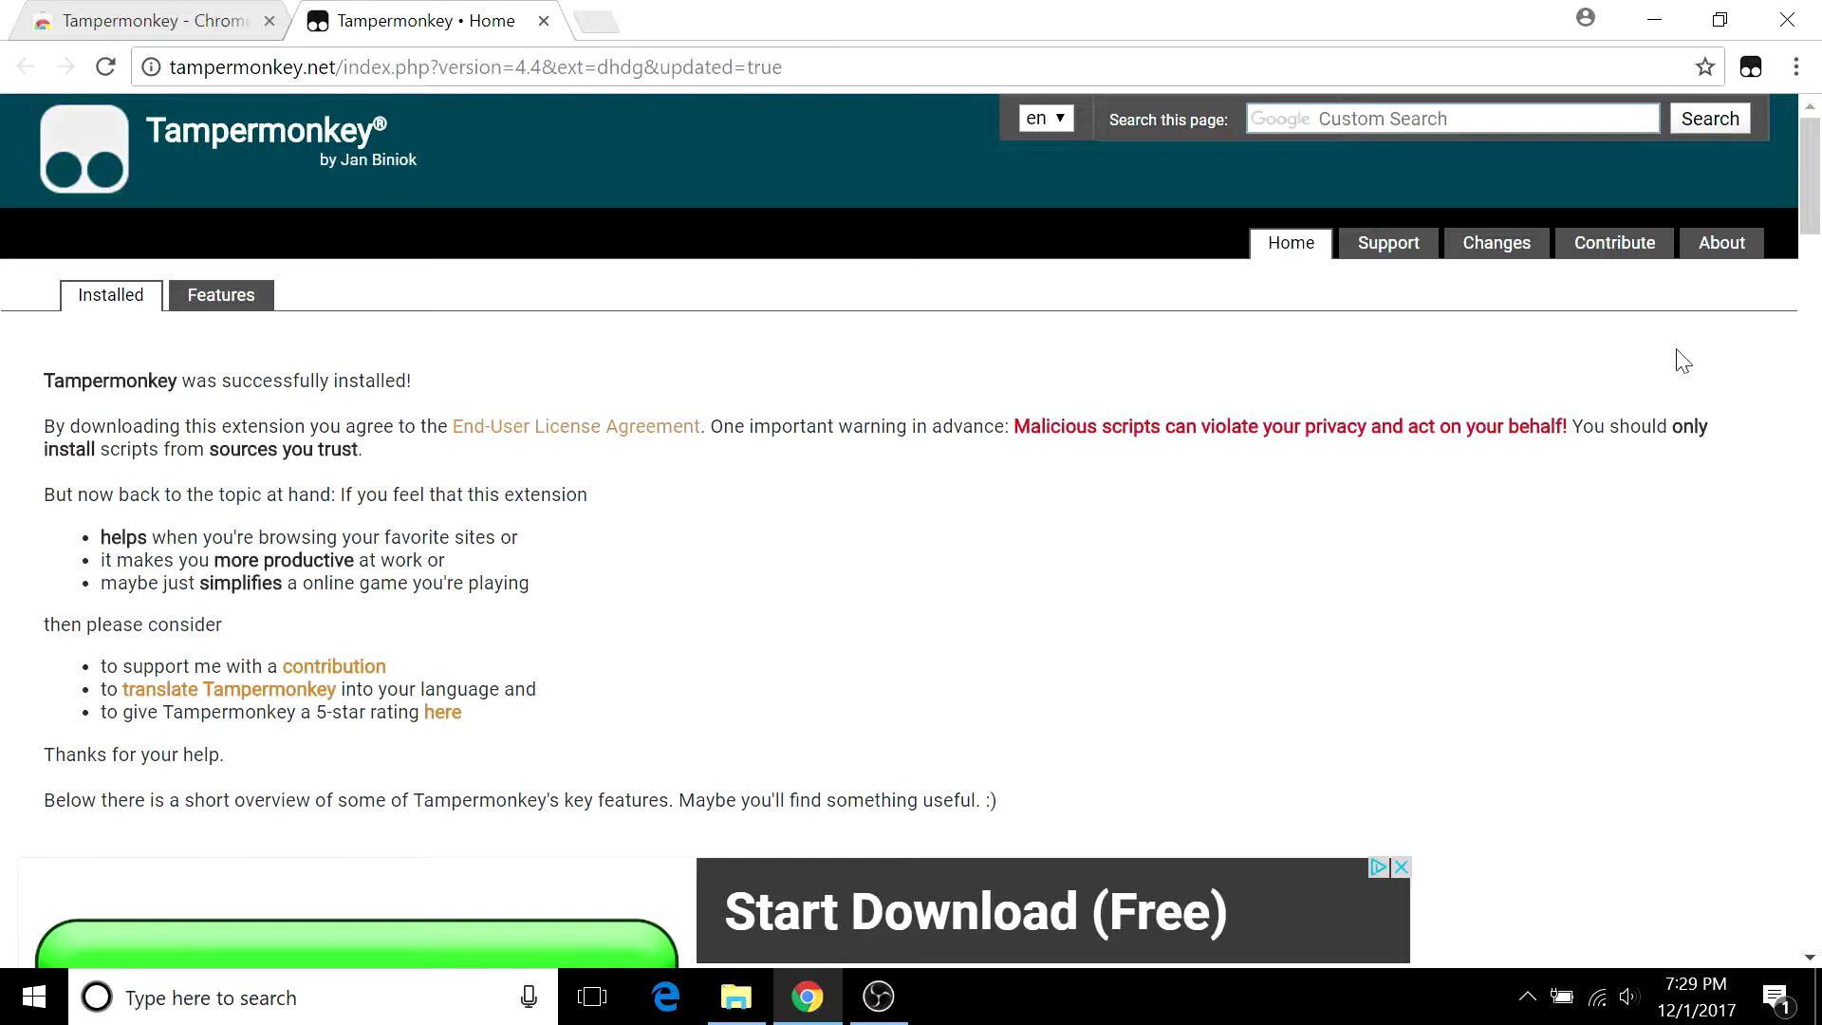
- Go to Tampermonkey's Installed userscripts list via the toolbar menu
click(1751, 68)
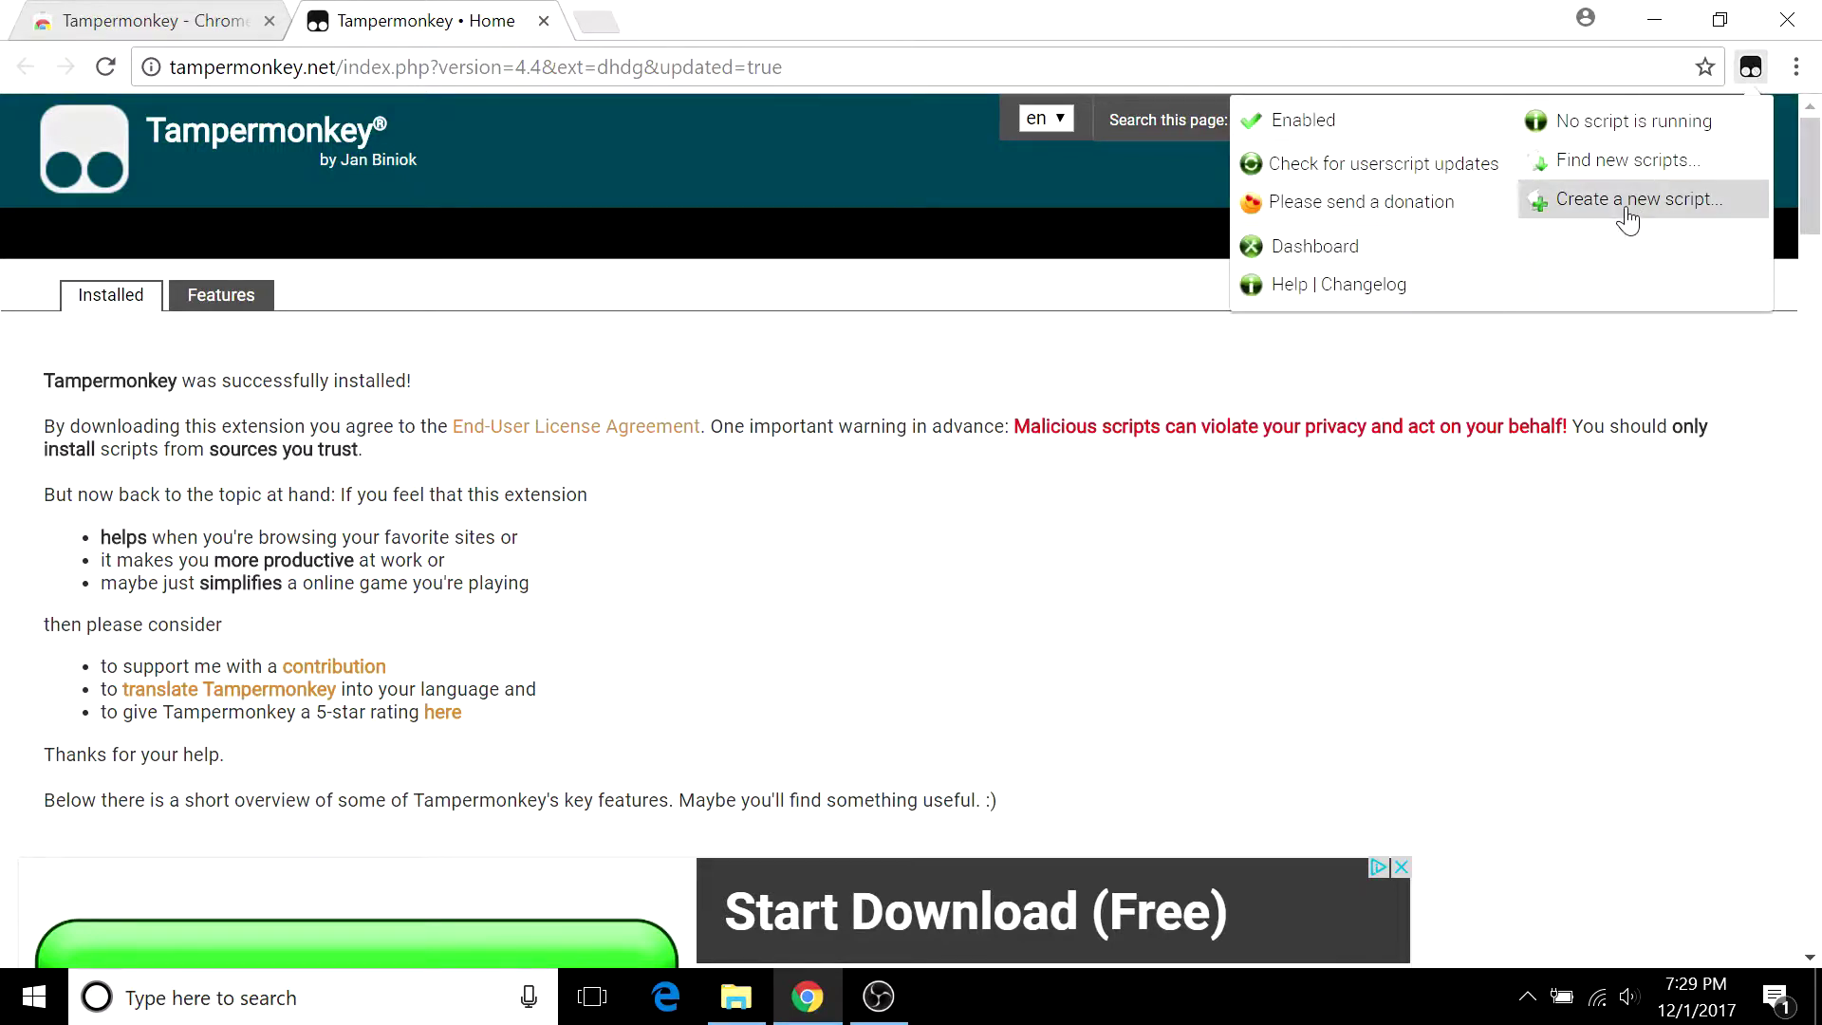
click(1627, 218)
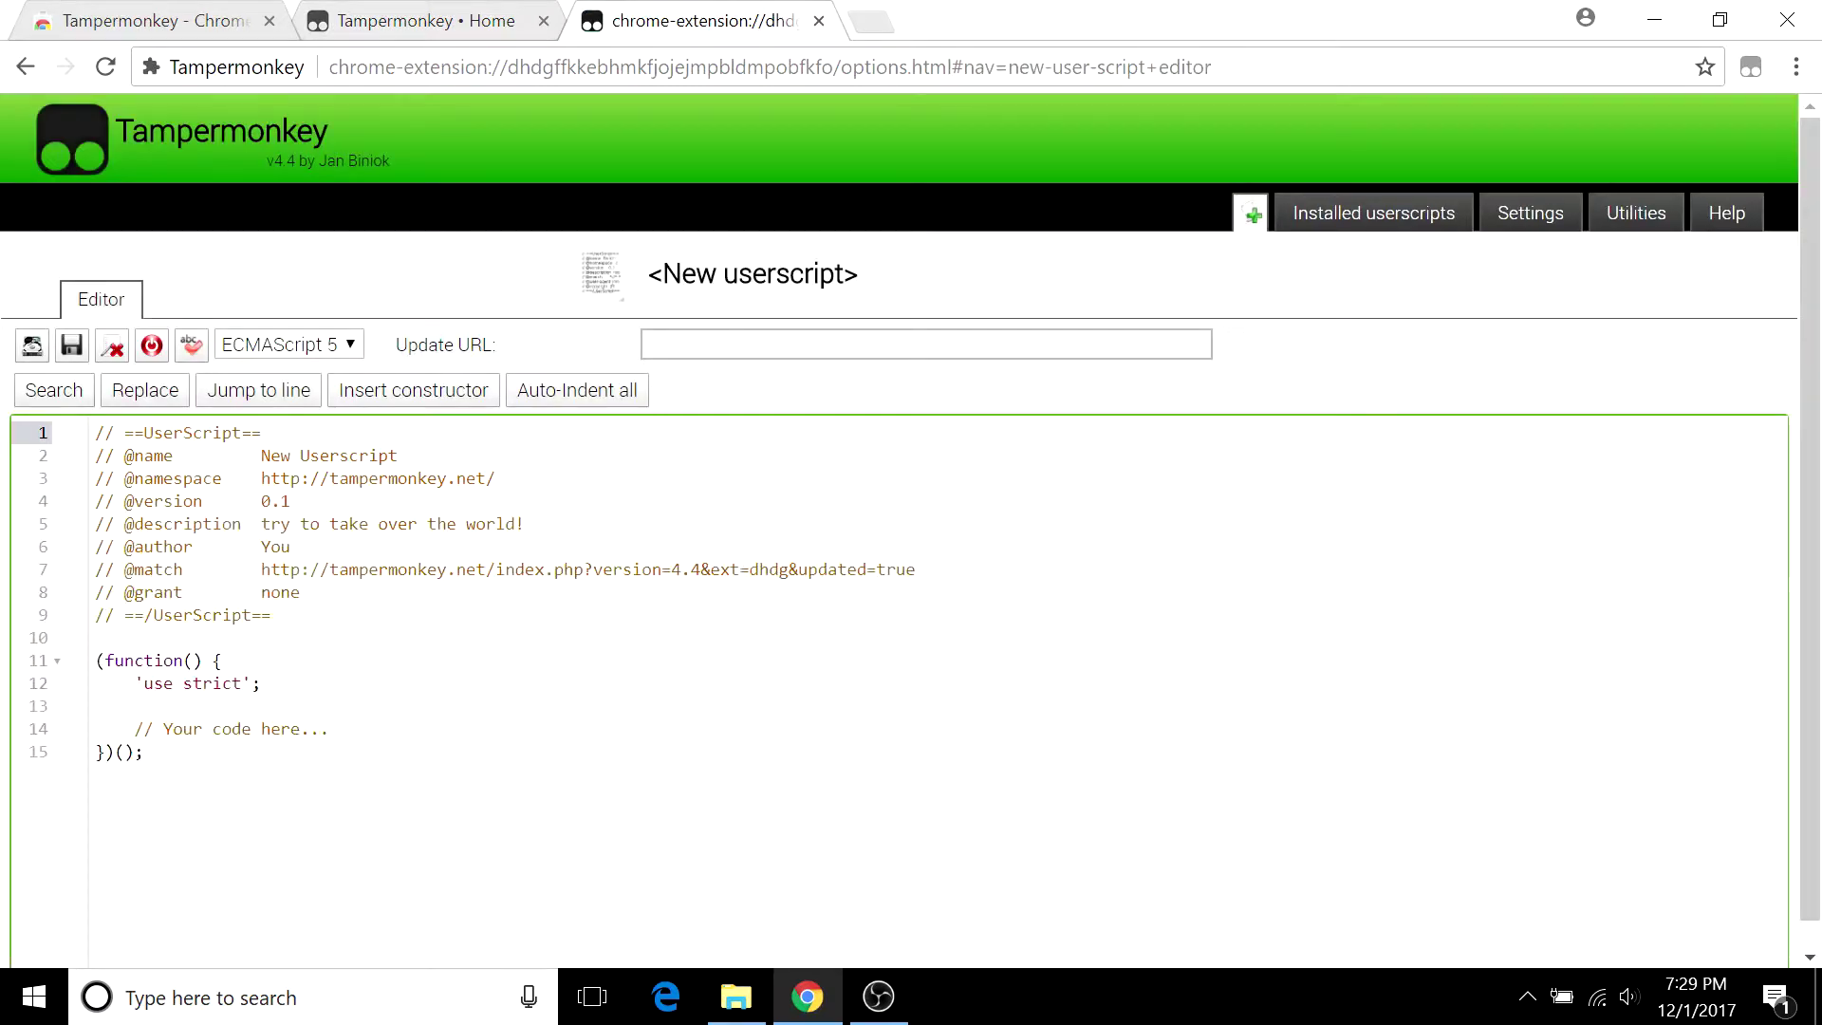
click(1359, 226)
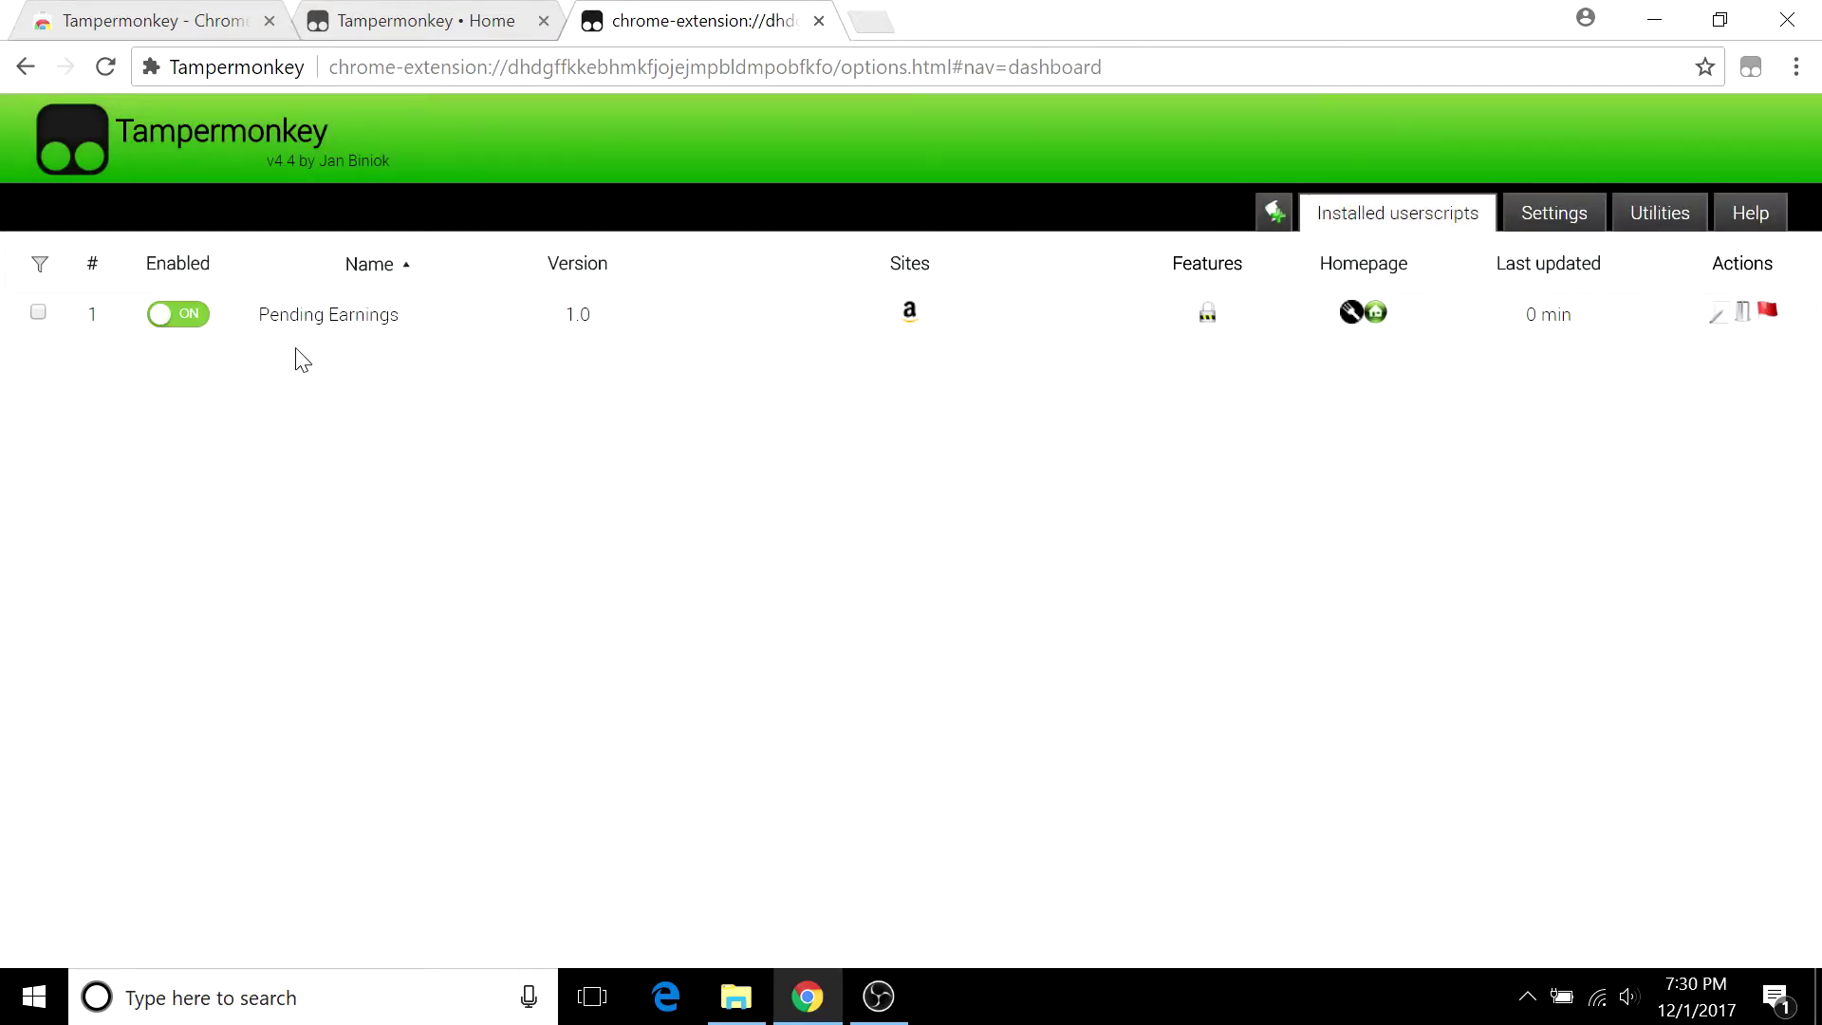
- Toggle Pending Earnings off and back on, then open its code in the editor
click(171, 316)
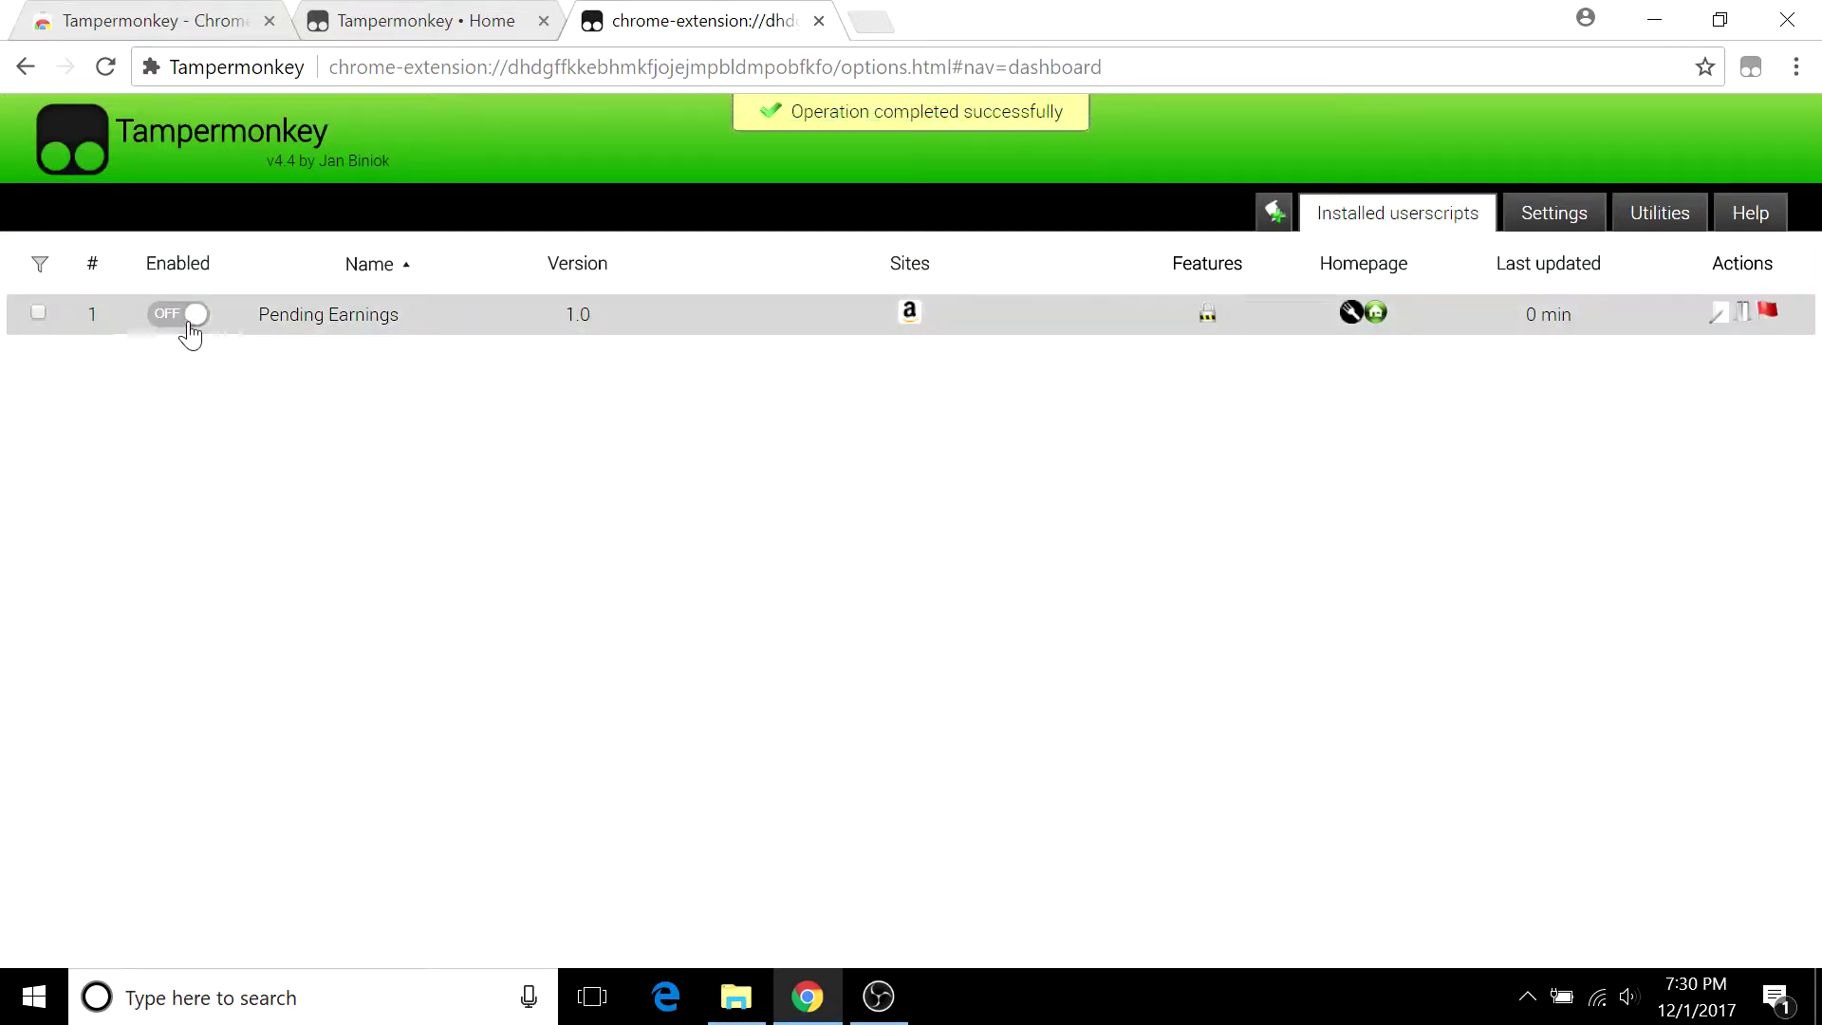
click(189, 323)
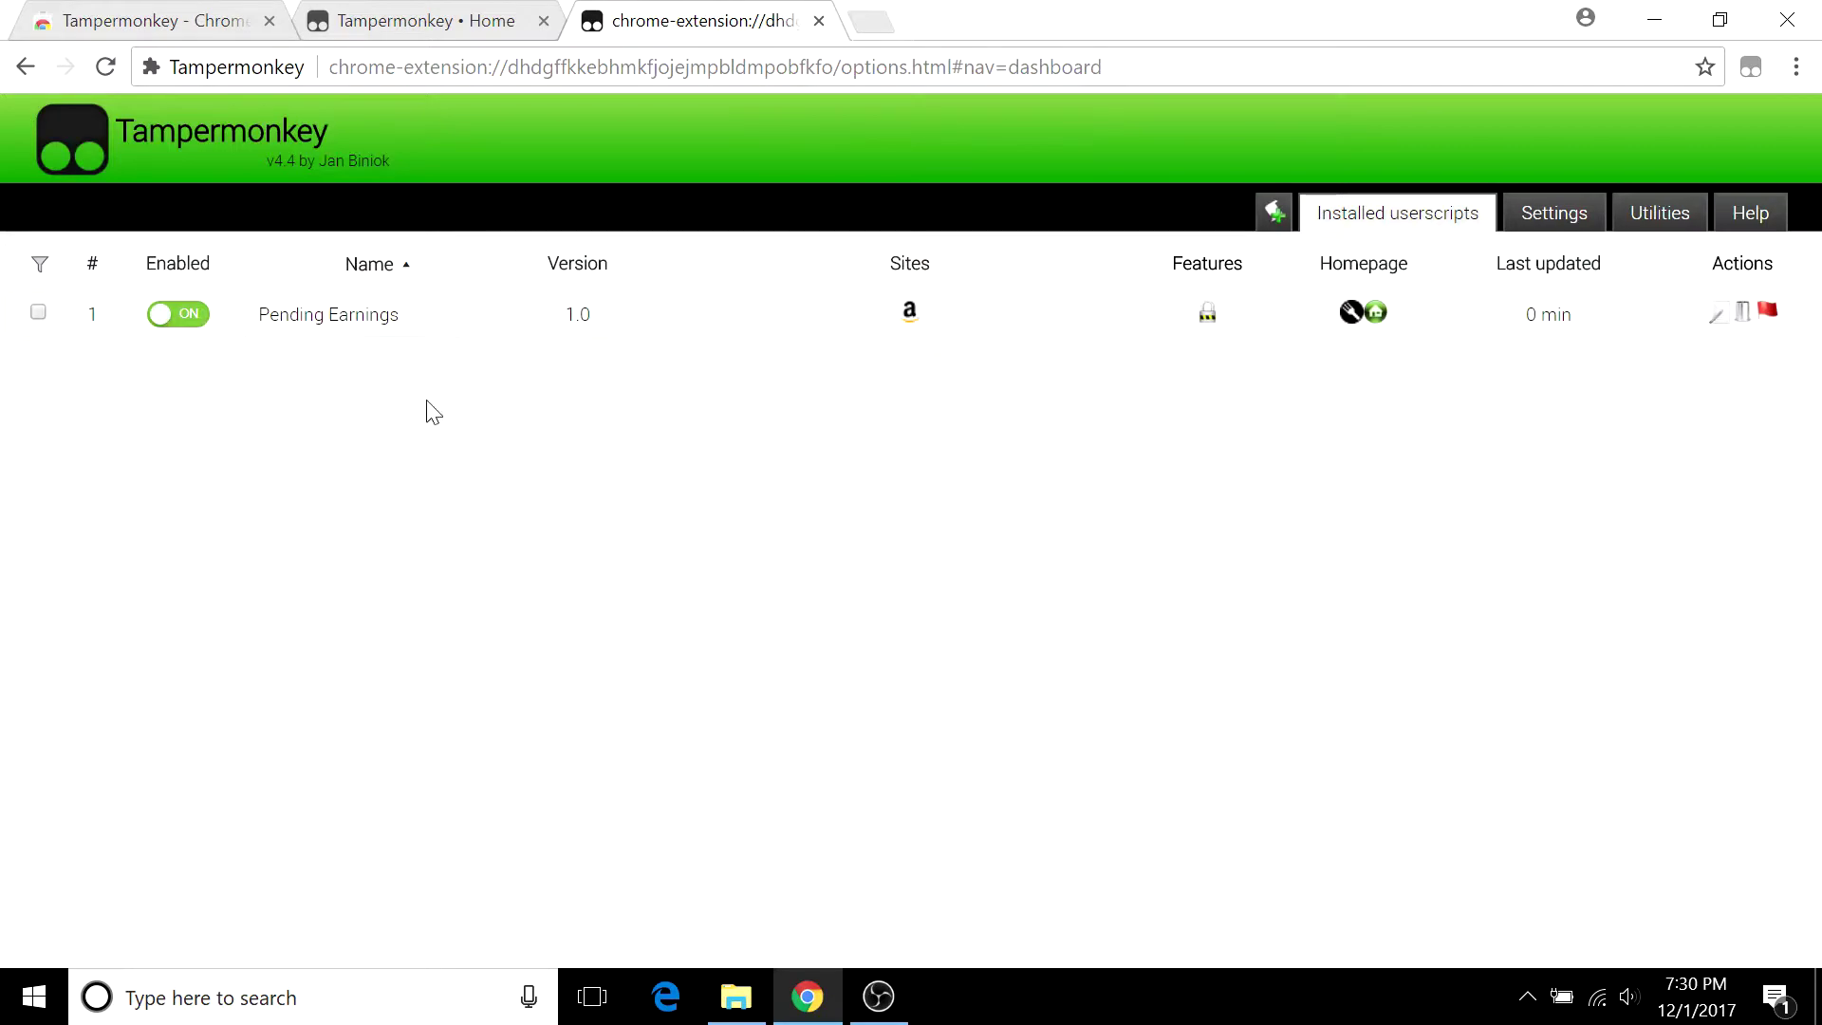
click(370, 317)
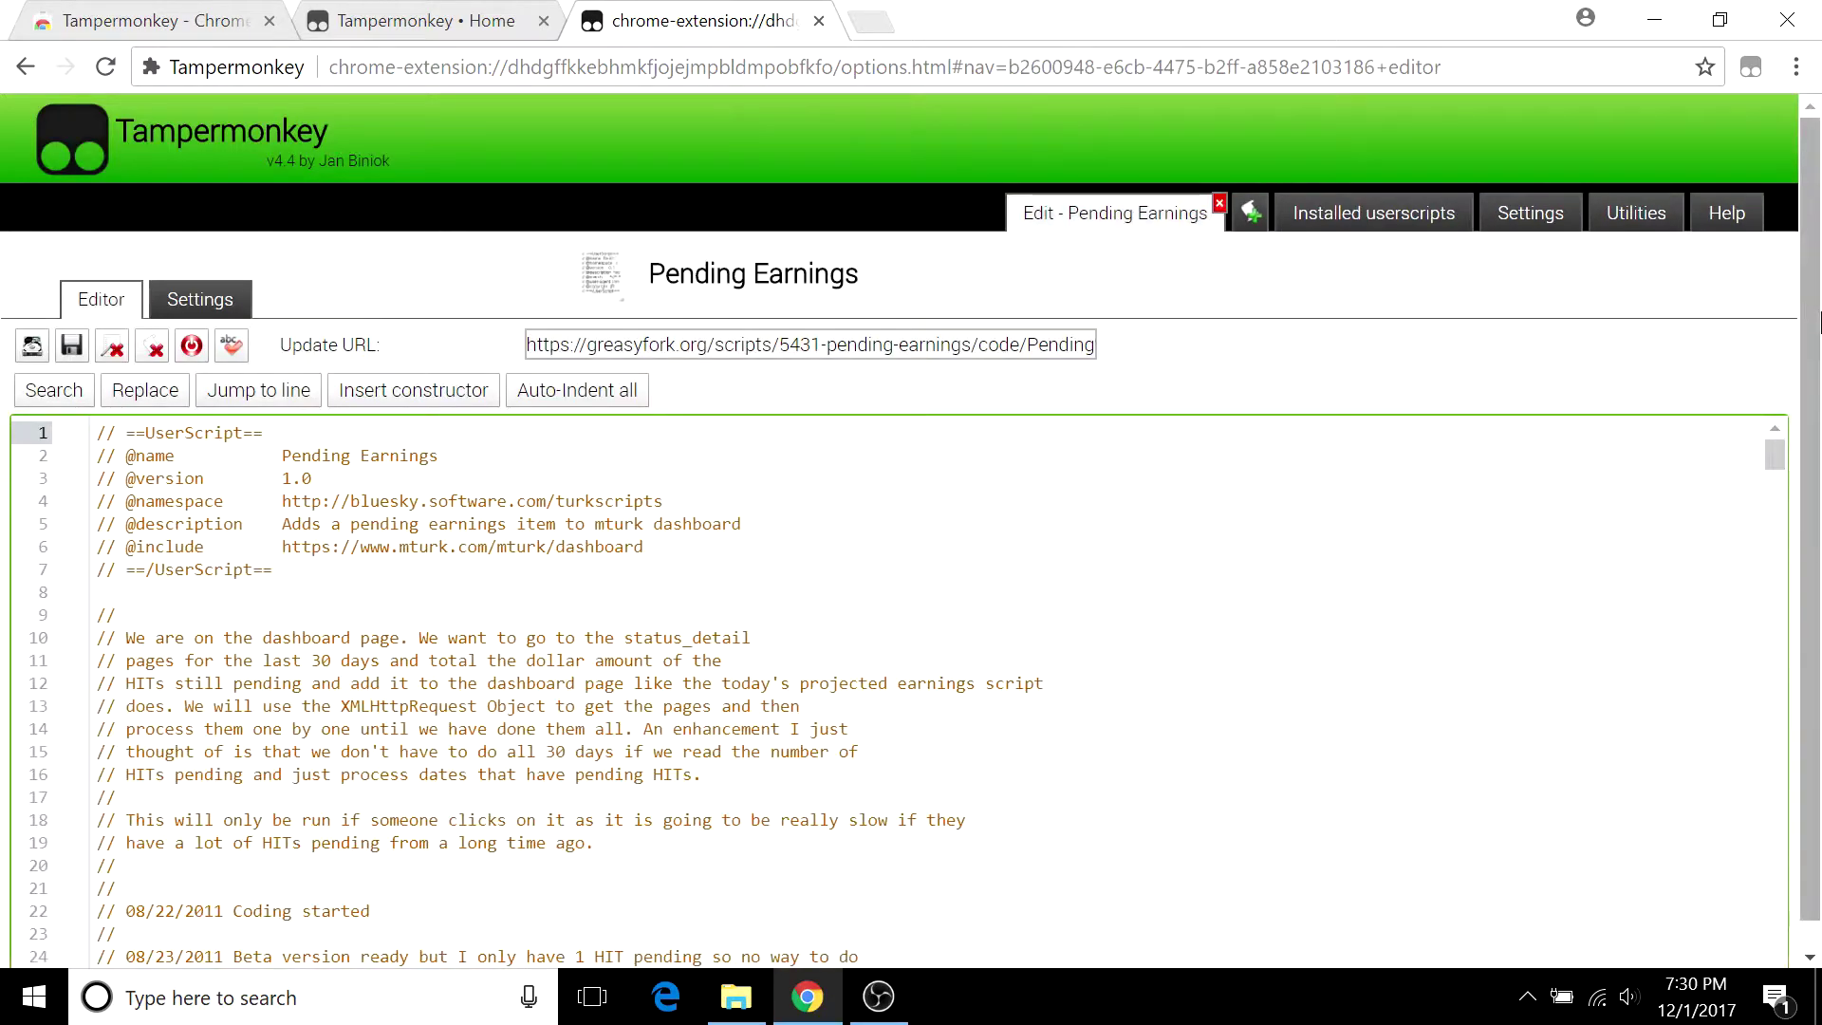
scroll(901, 674, down, 20)
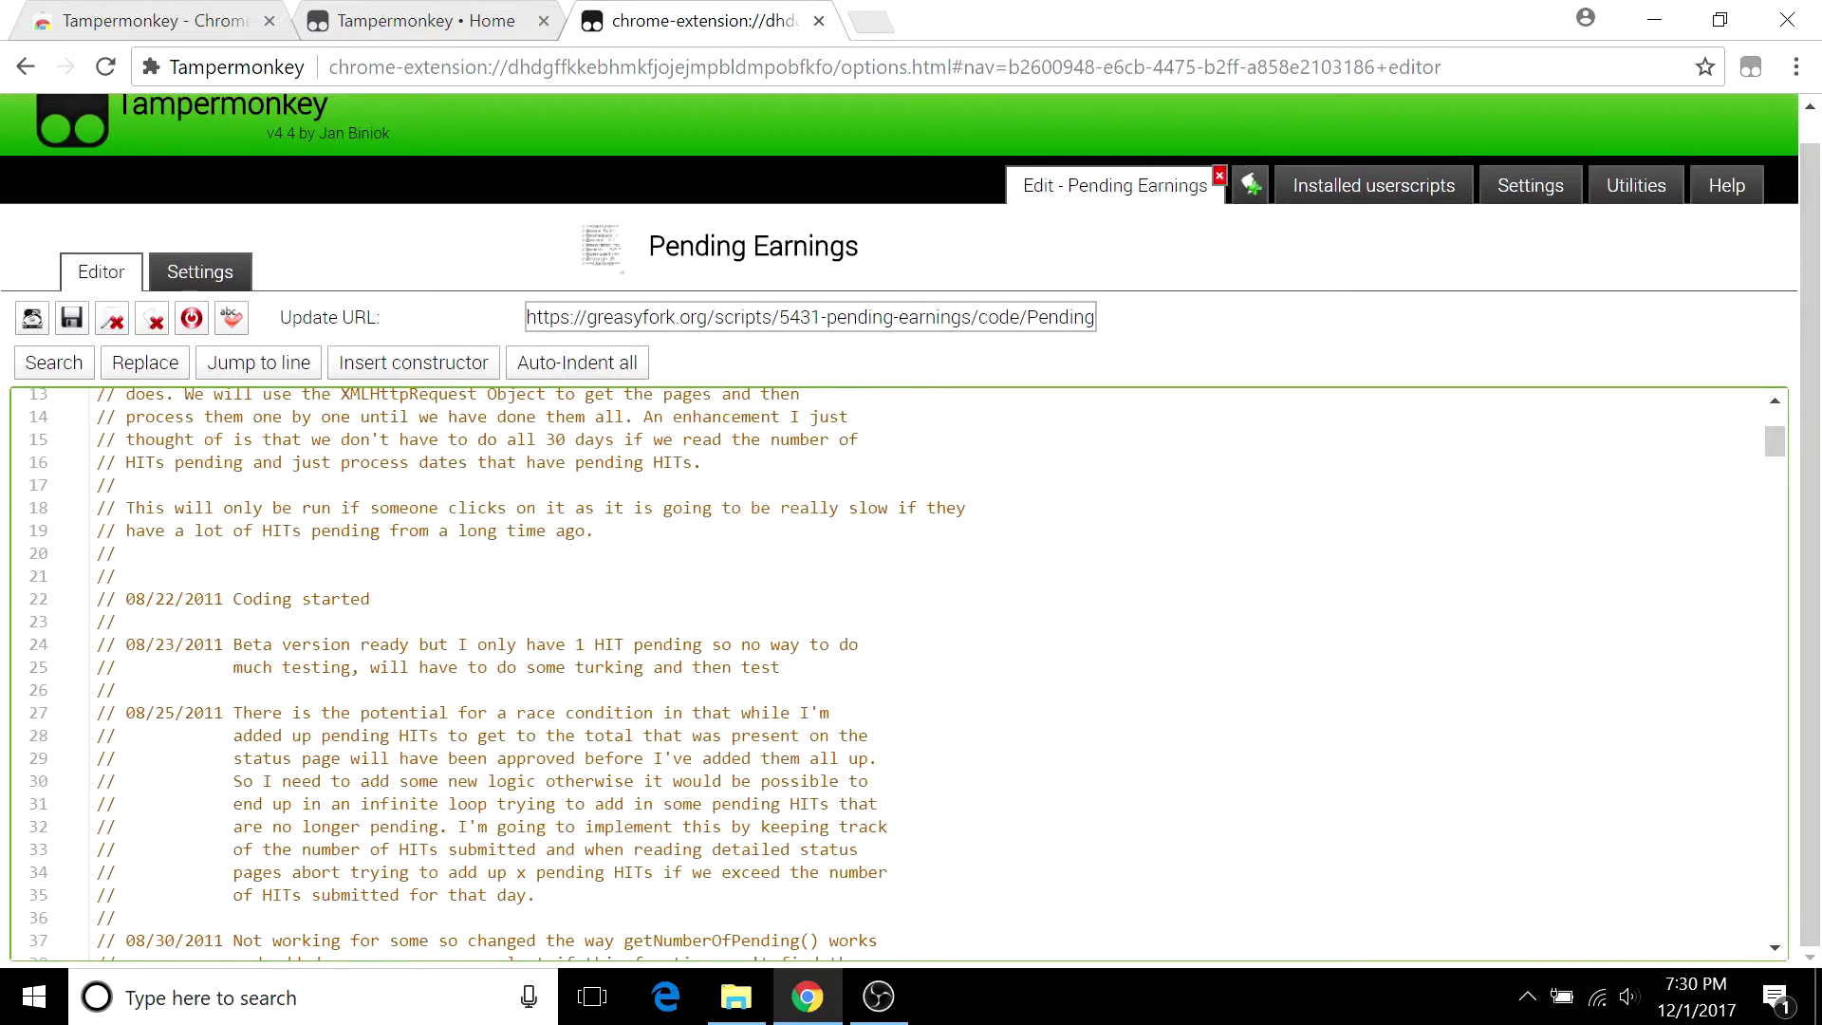
scroll(902, 673, down, 9)
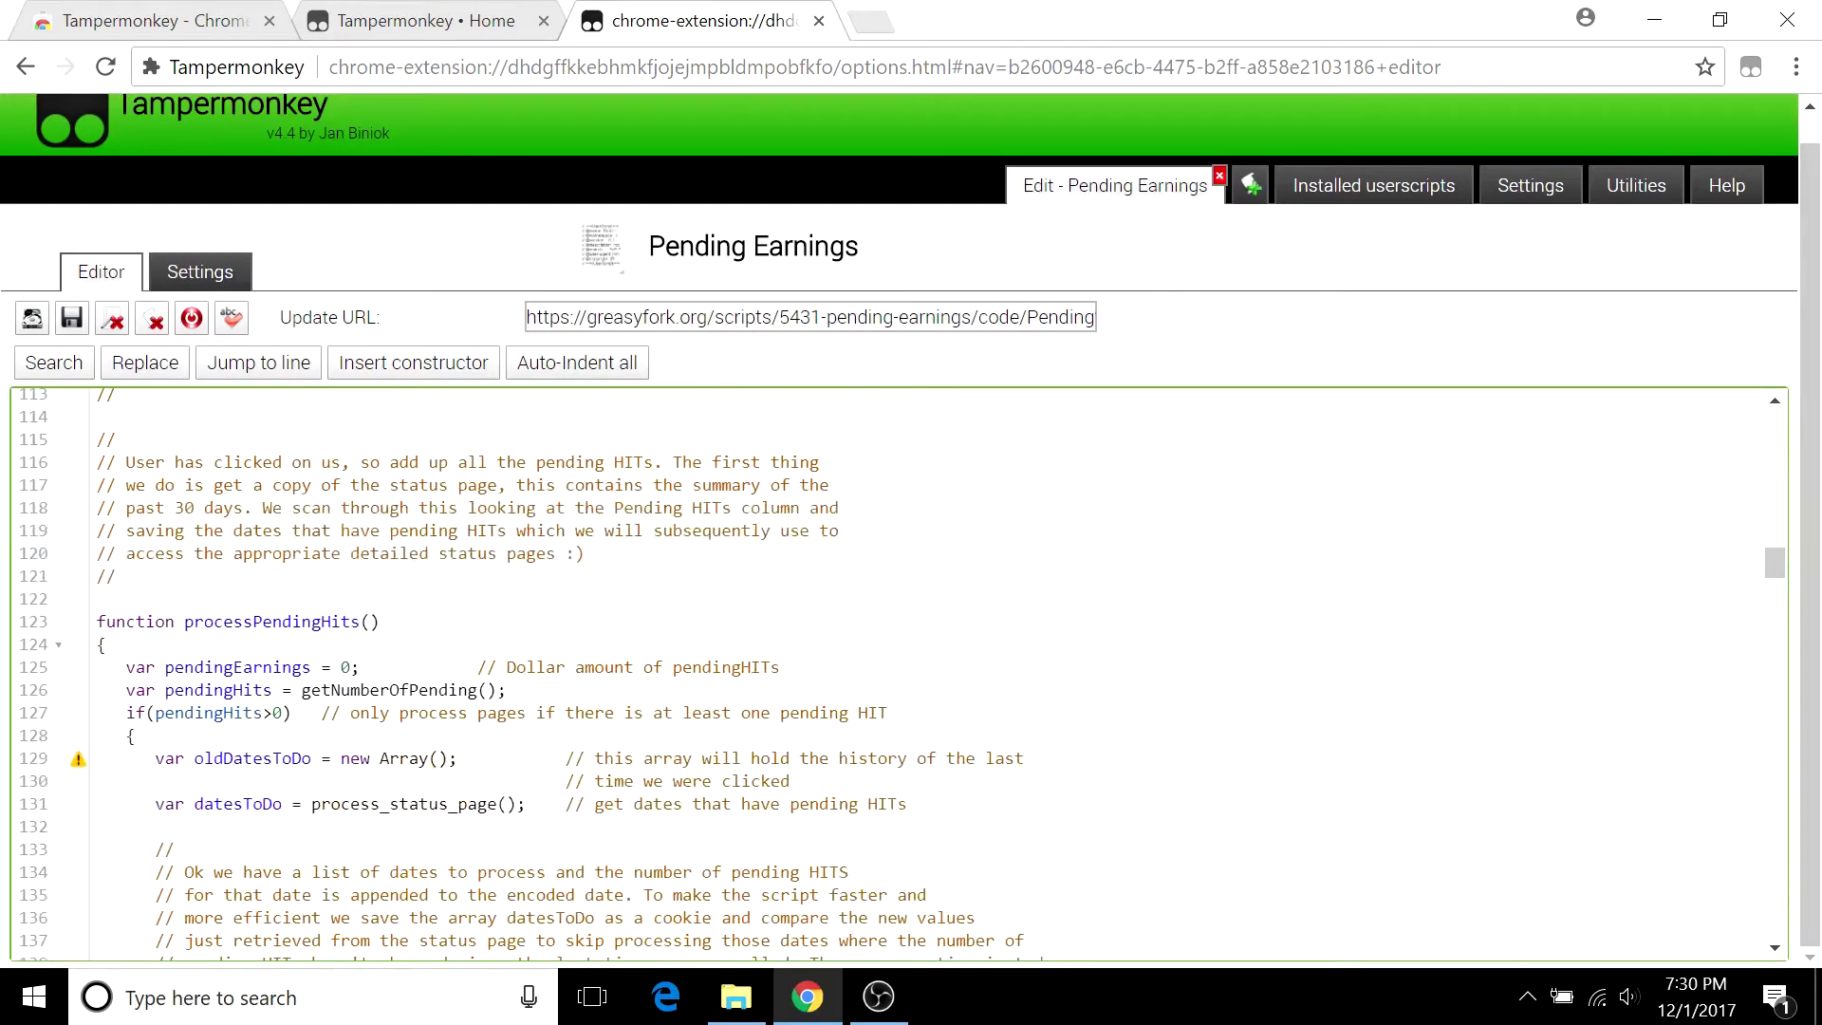
scroll(902, 674, down, 8)
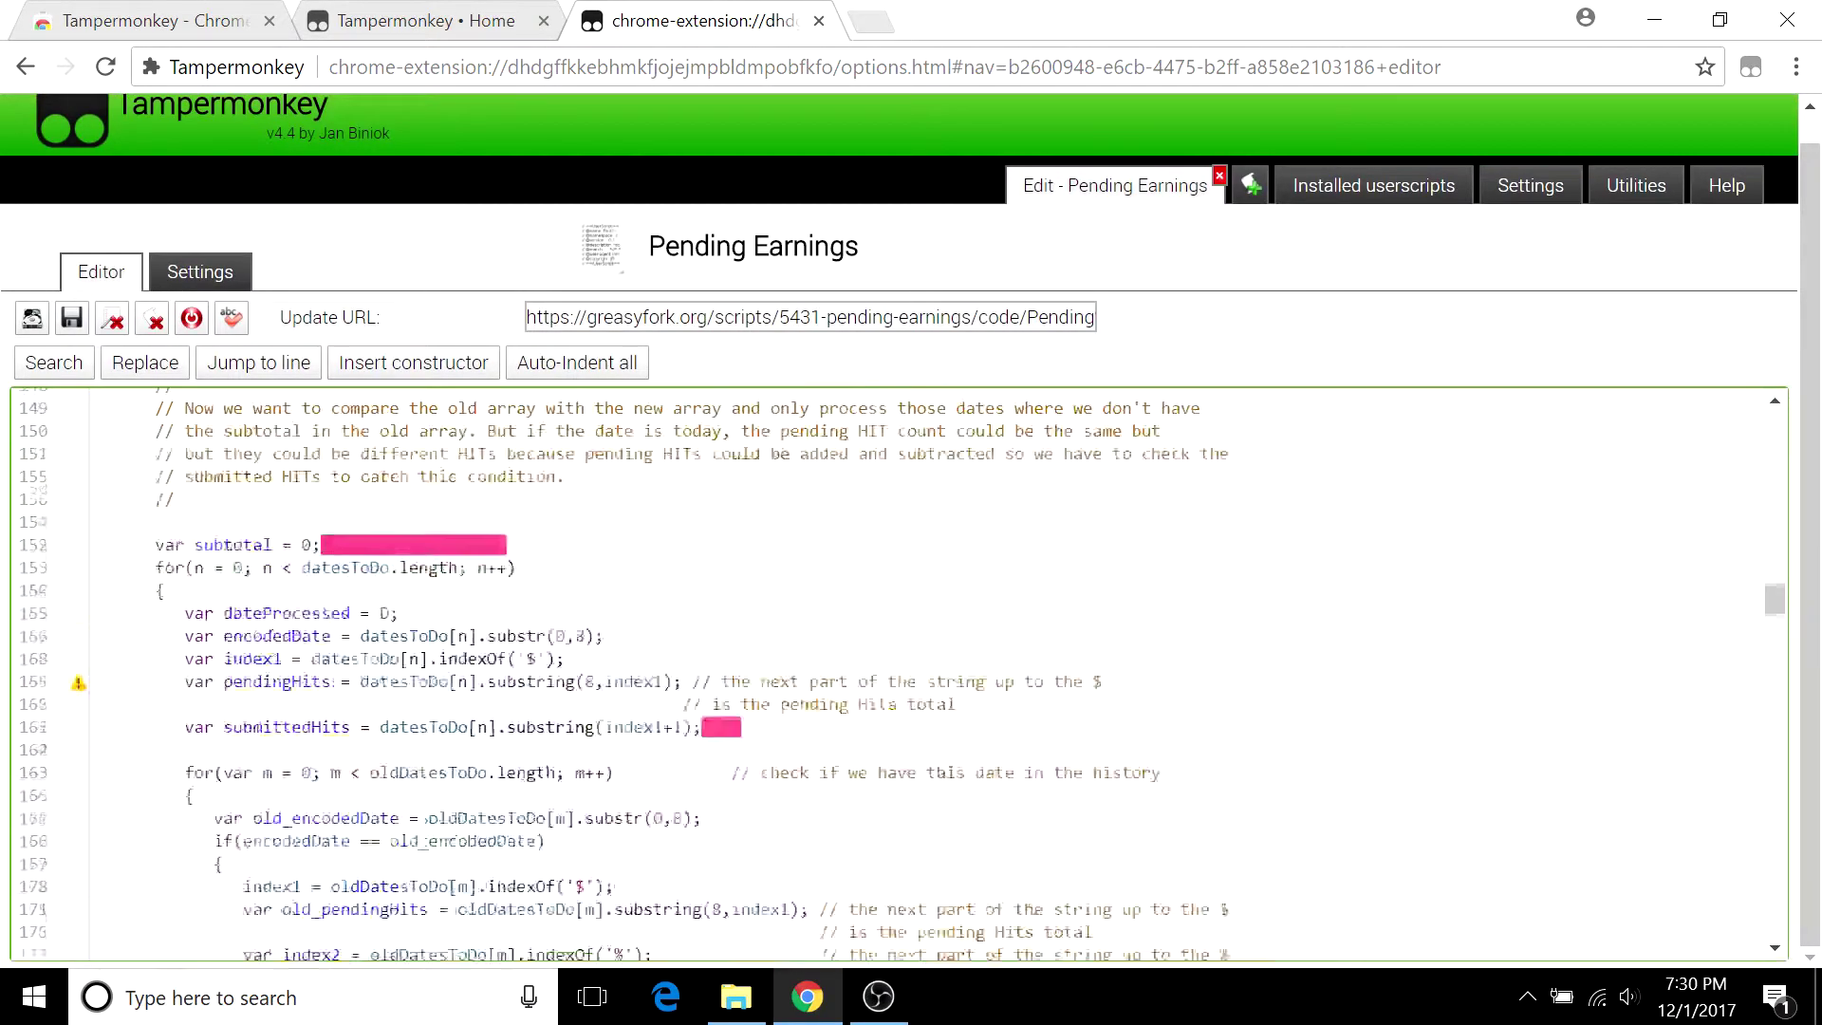
scroll(902, 674, down, 6)
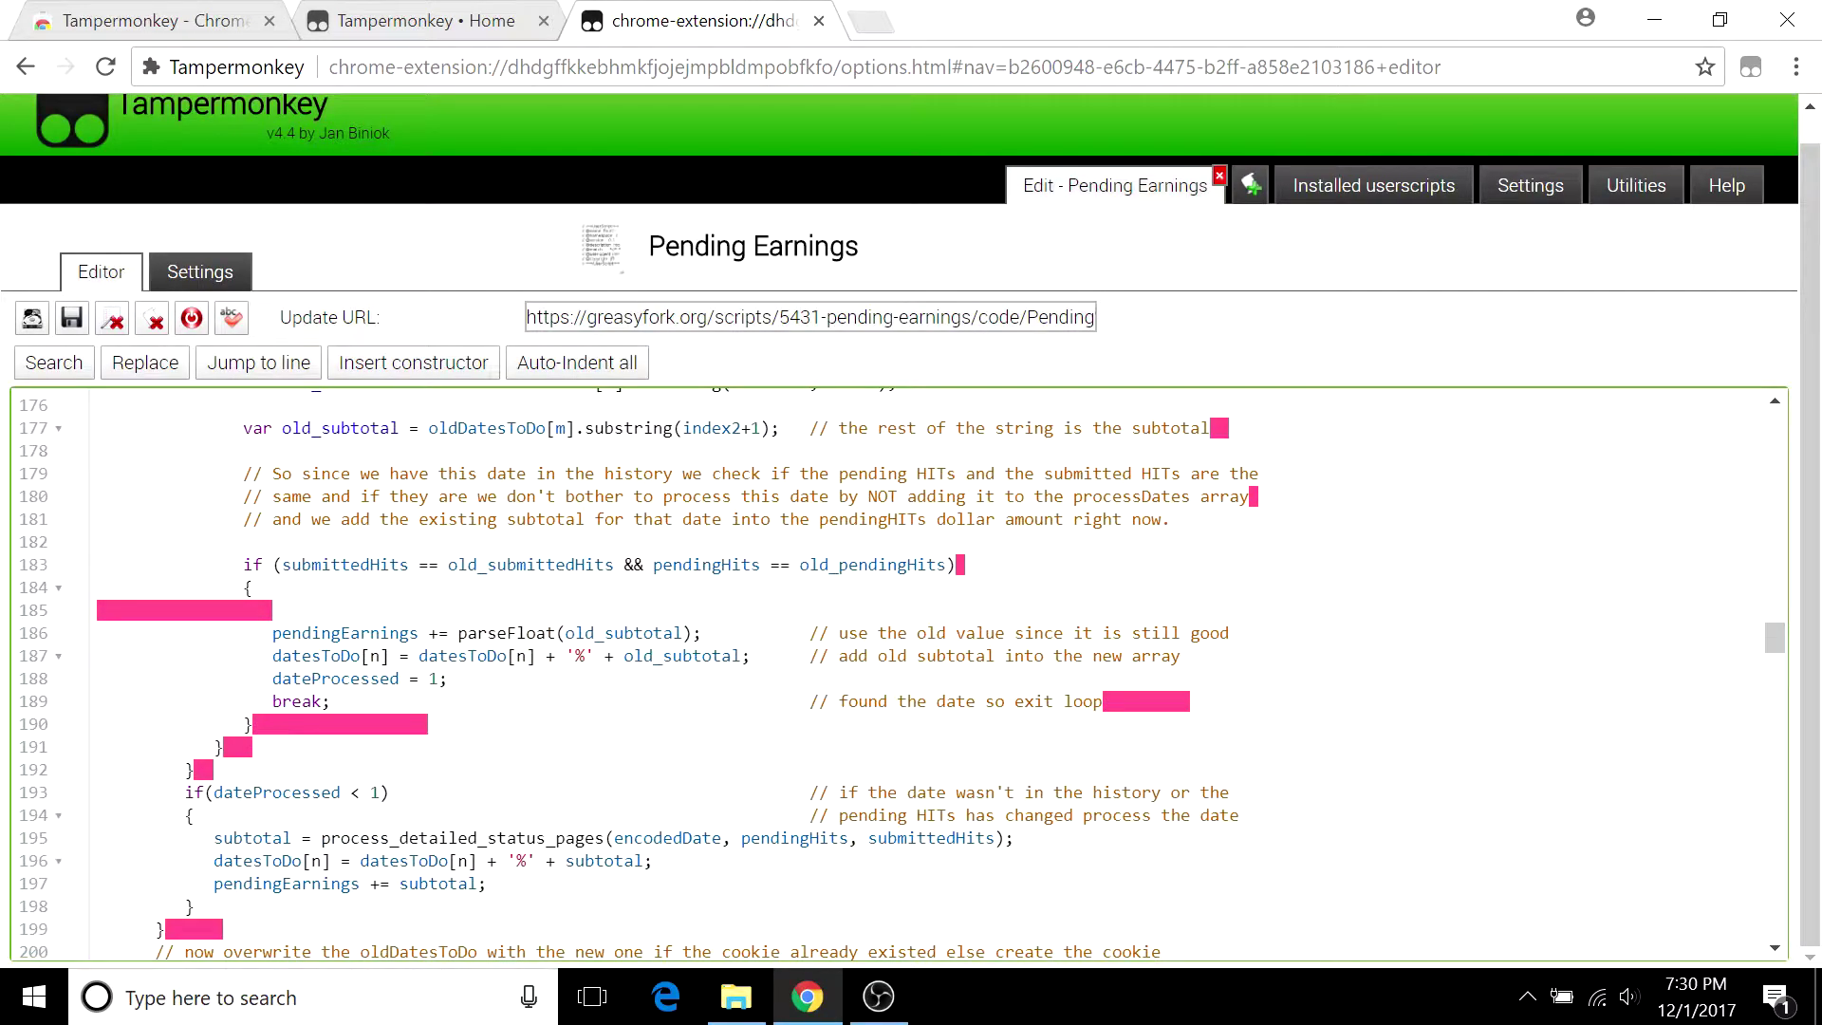
scroll(893, 673, up, 6)
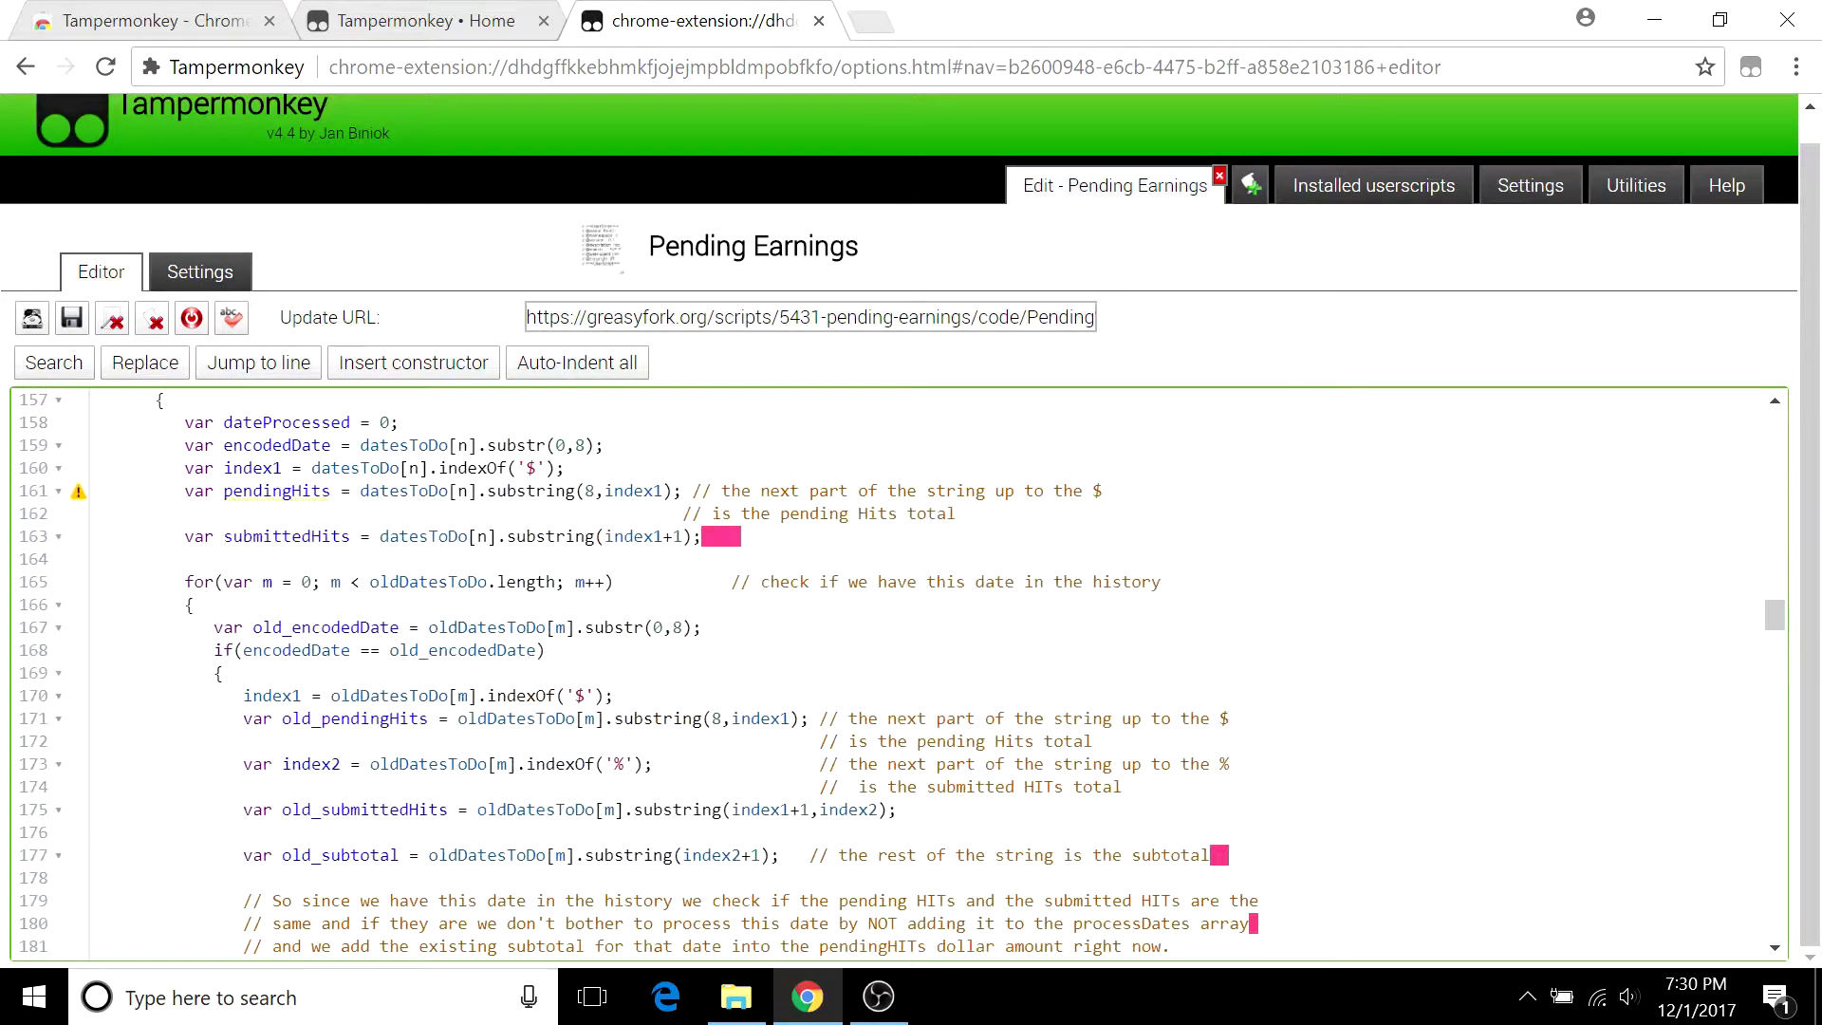
scroll(892, 674, up, 8)
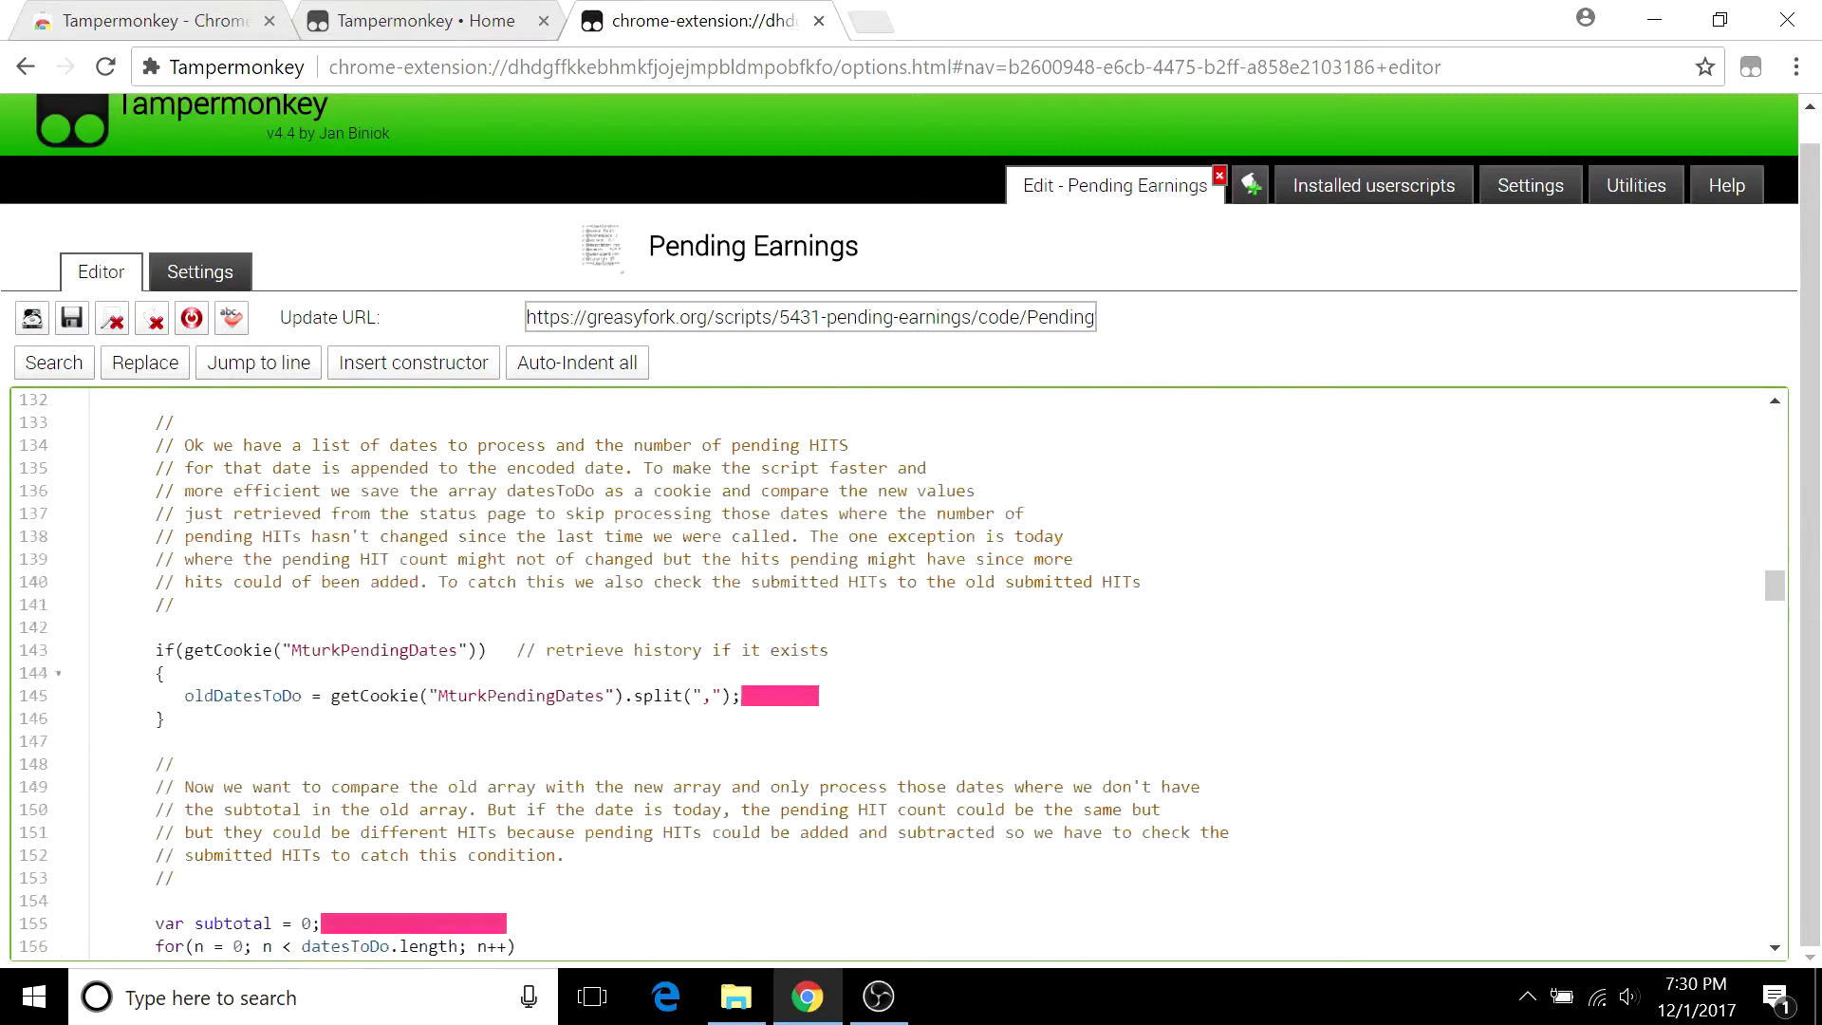
scroll(892, 674, up, 5)
scroll(892, 674, down, 13)
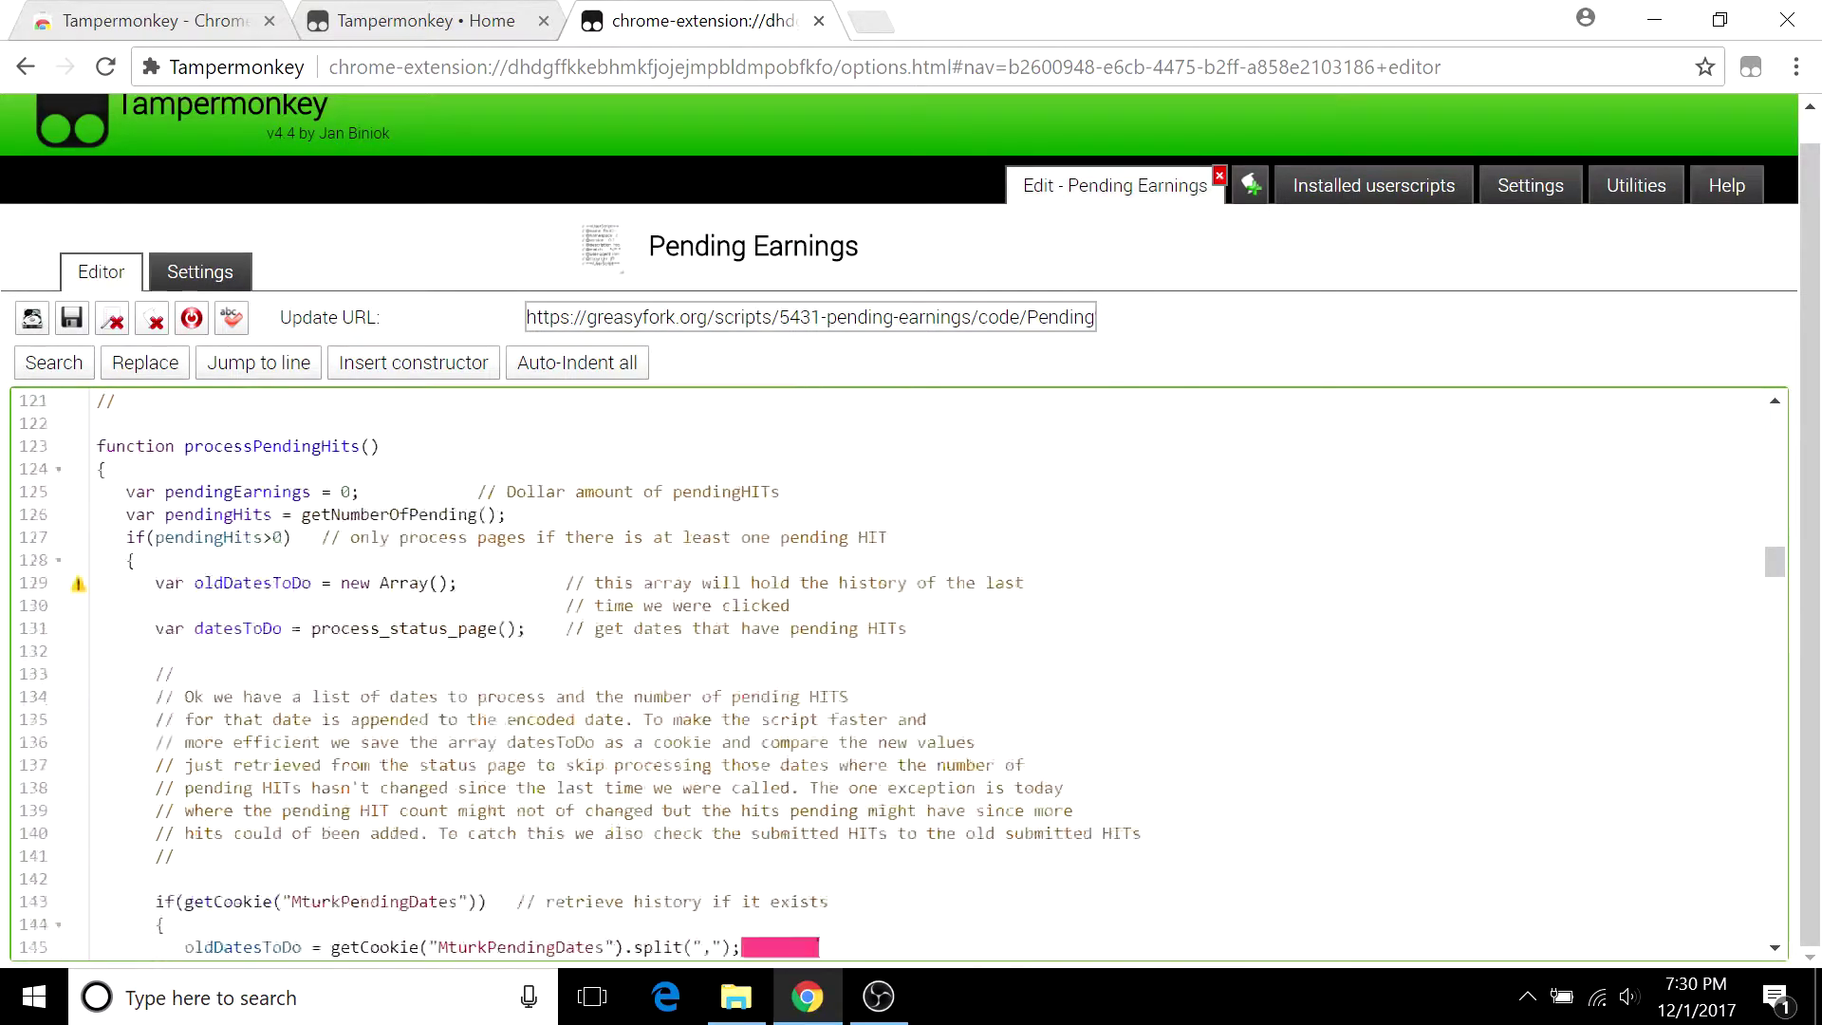
scroll(892, 674, down, 20)
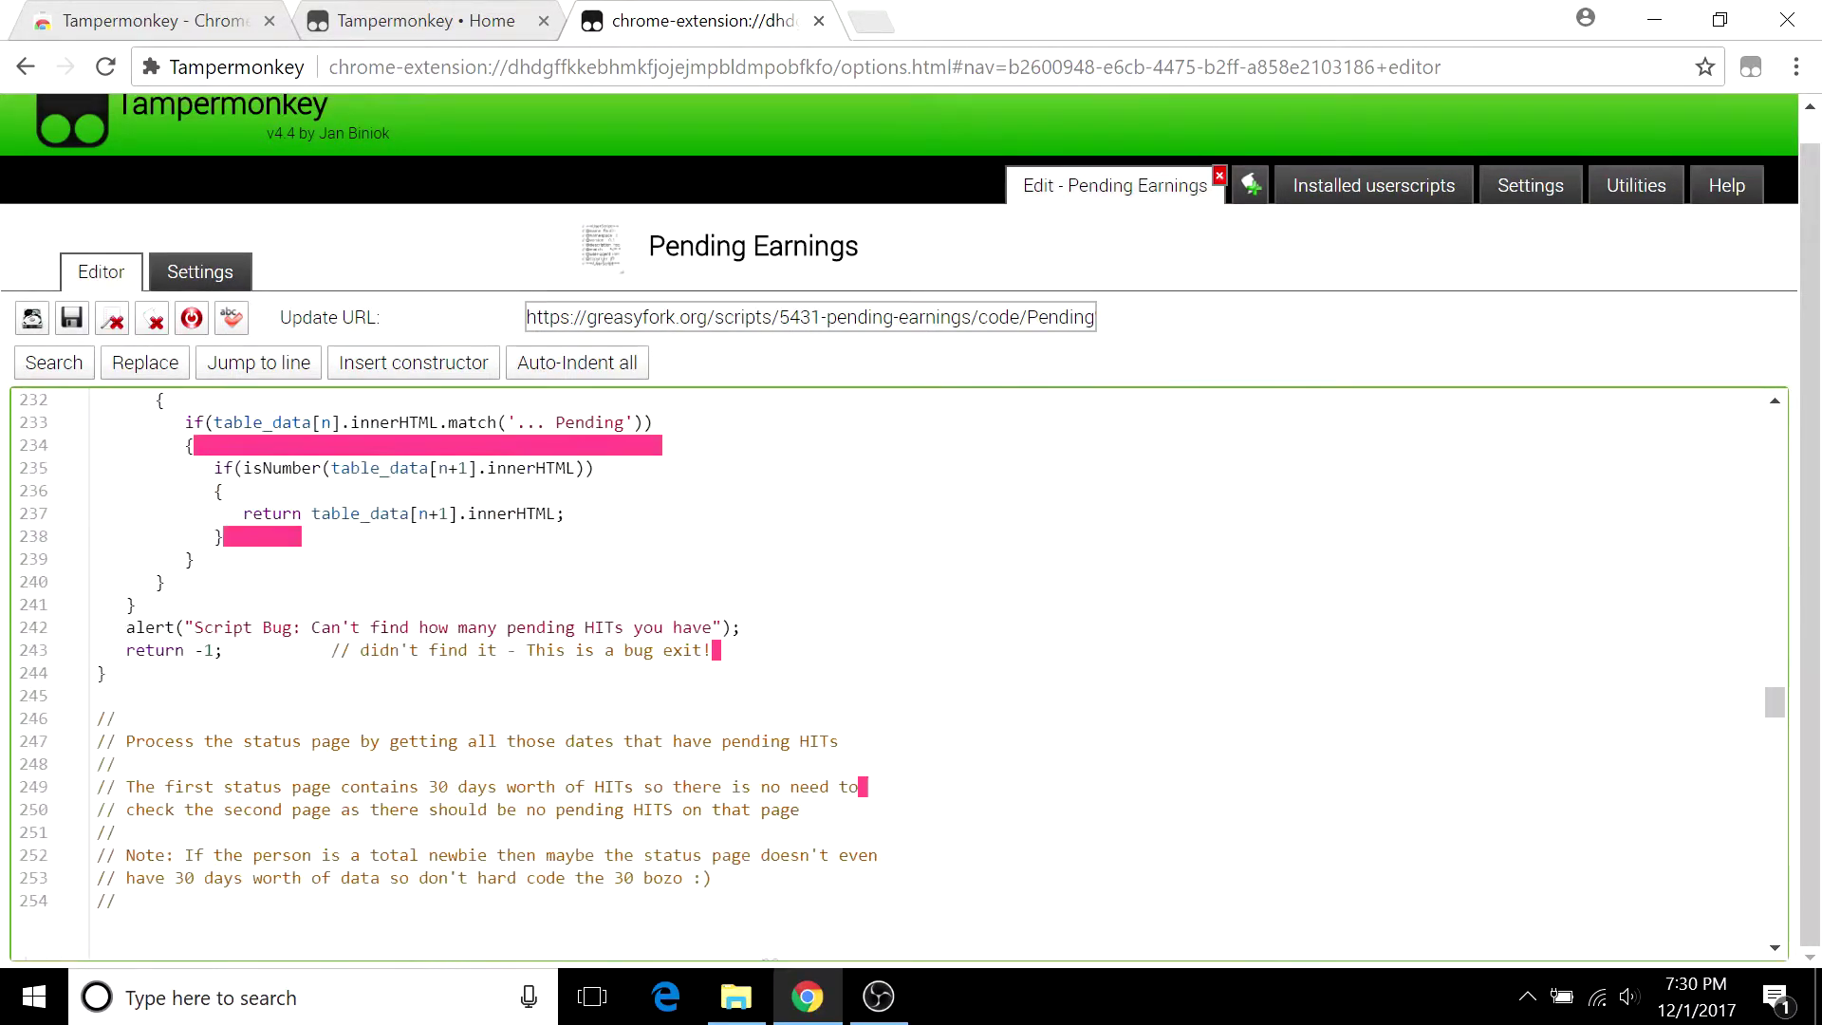
scroll(892, 674, down, 20)
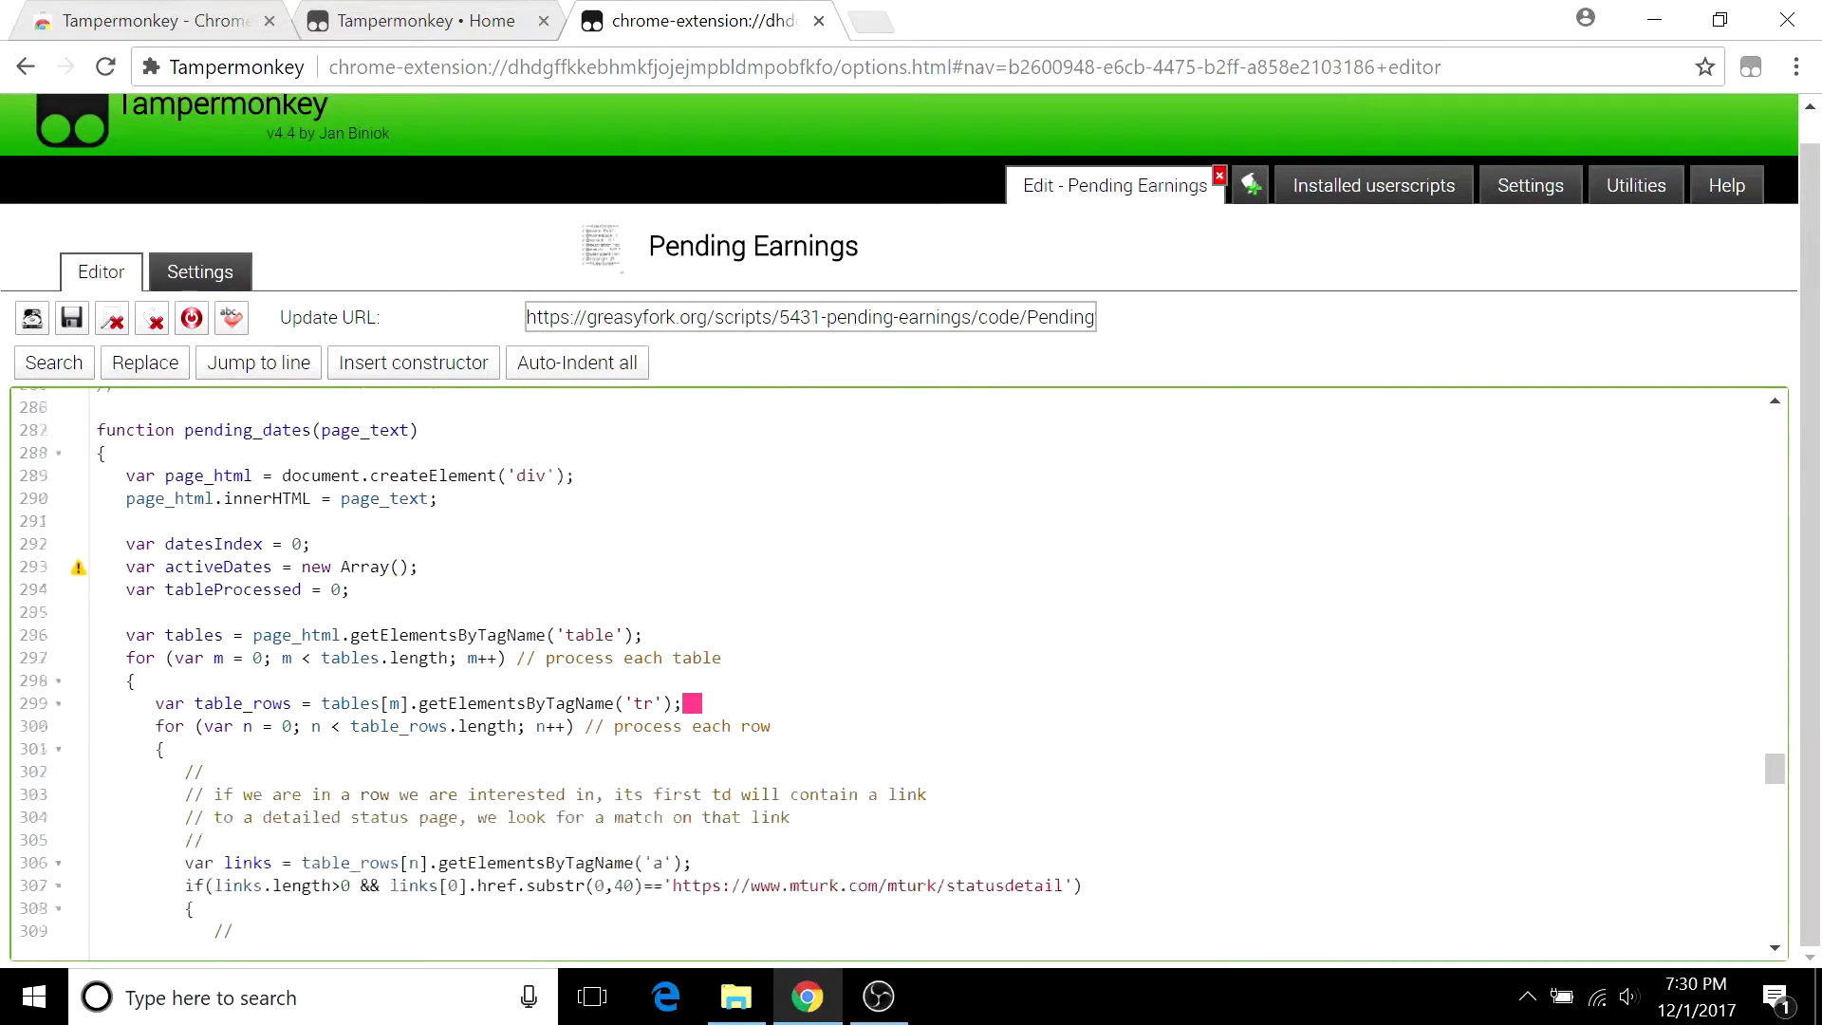
scroll(892, 673, down, 5)
scroll(892, 674, up, 6)
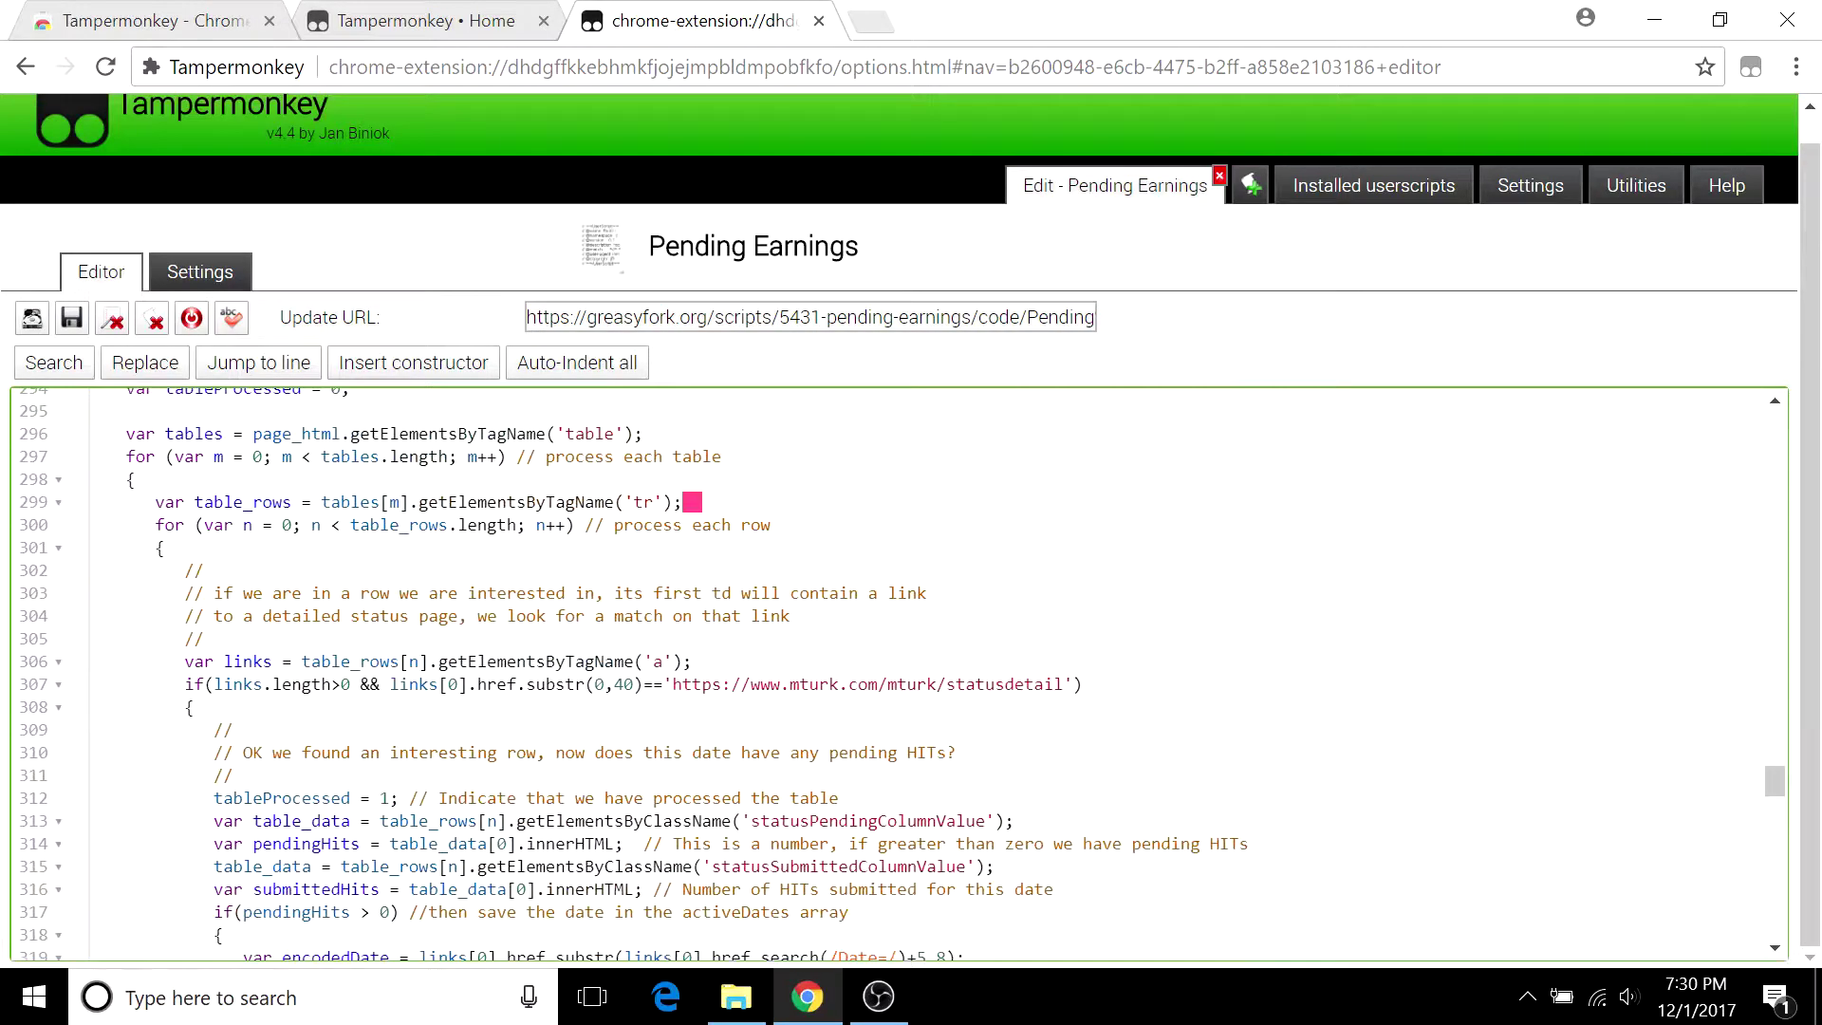
scroll(892, 674, up, 3)
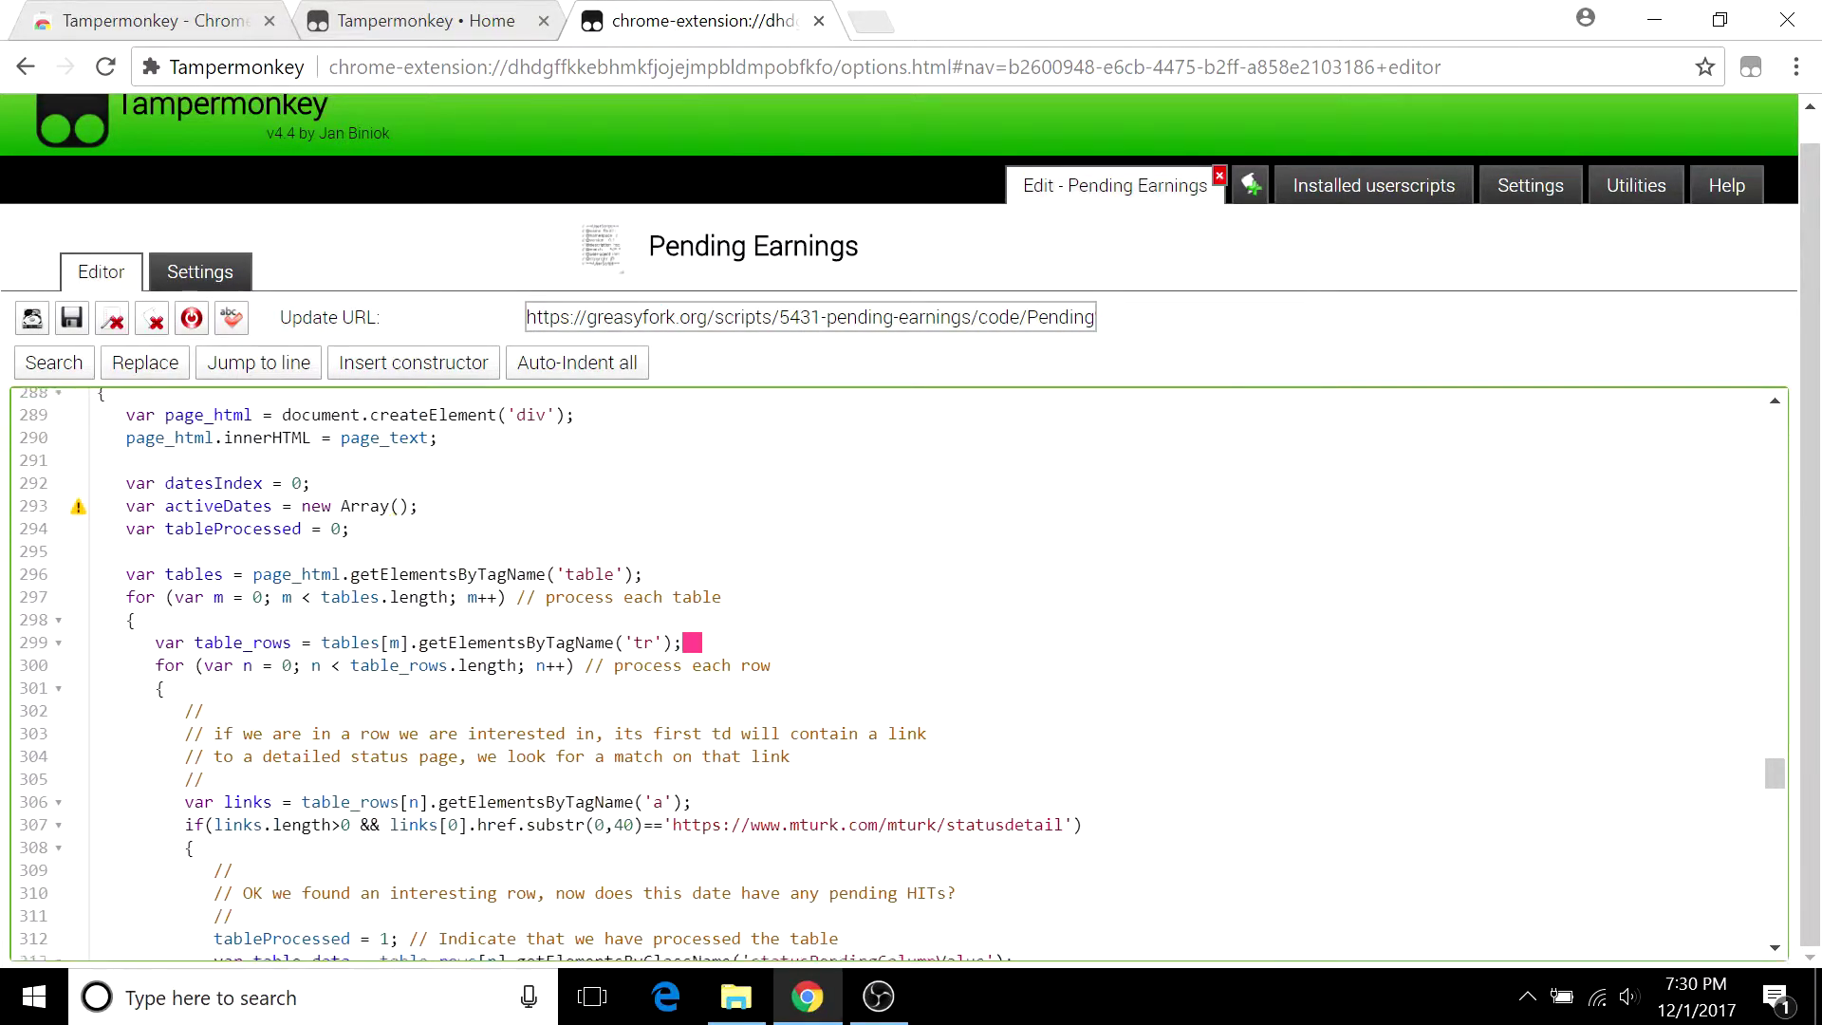
scroll(892, 674, down, 5)
scroll(892, 673, down, 20)
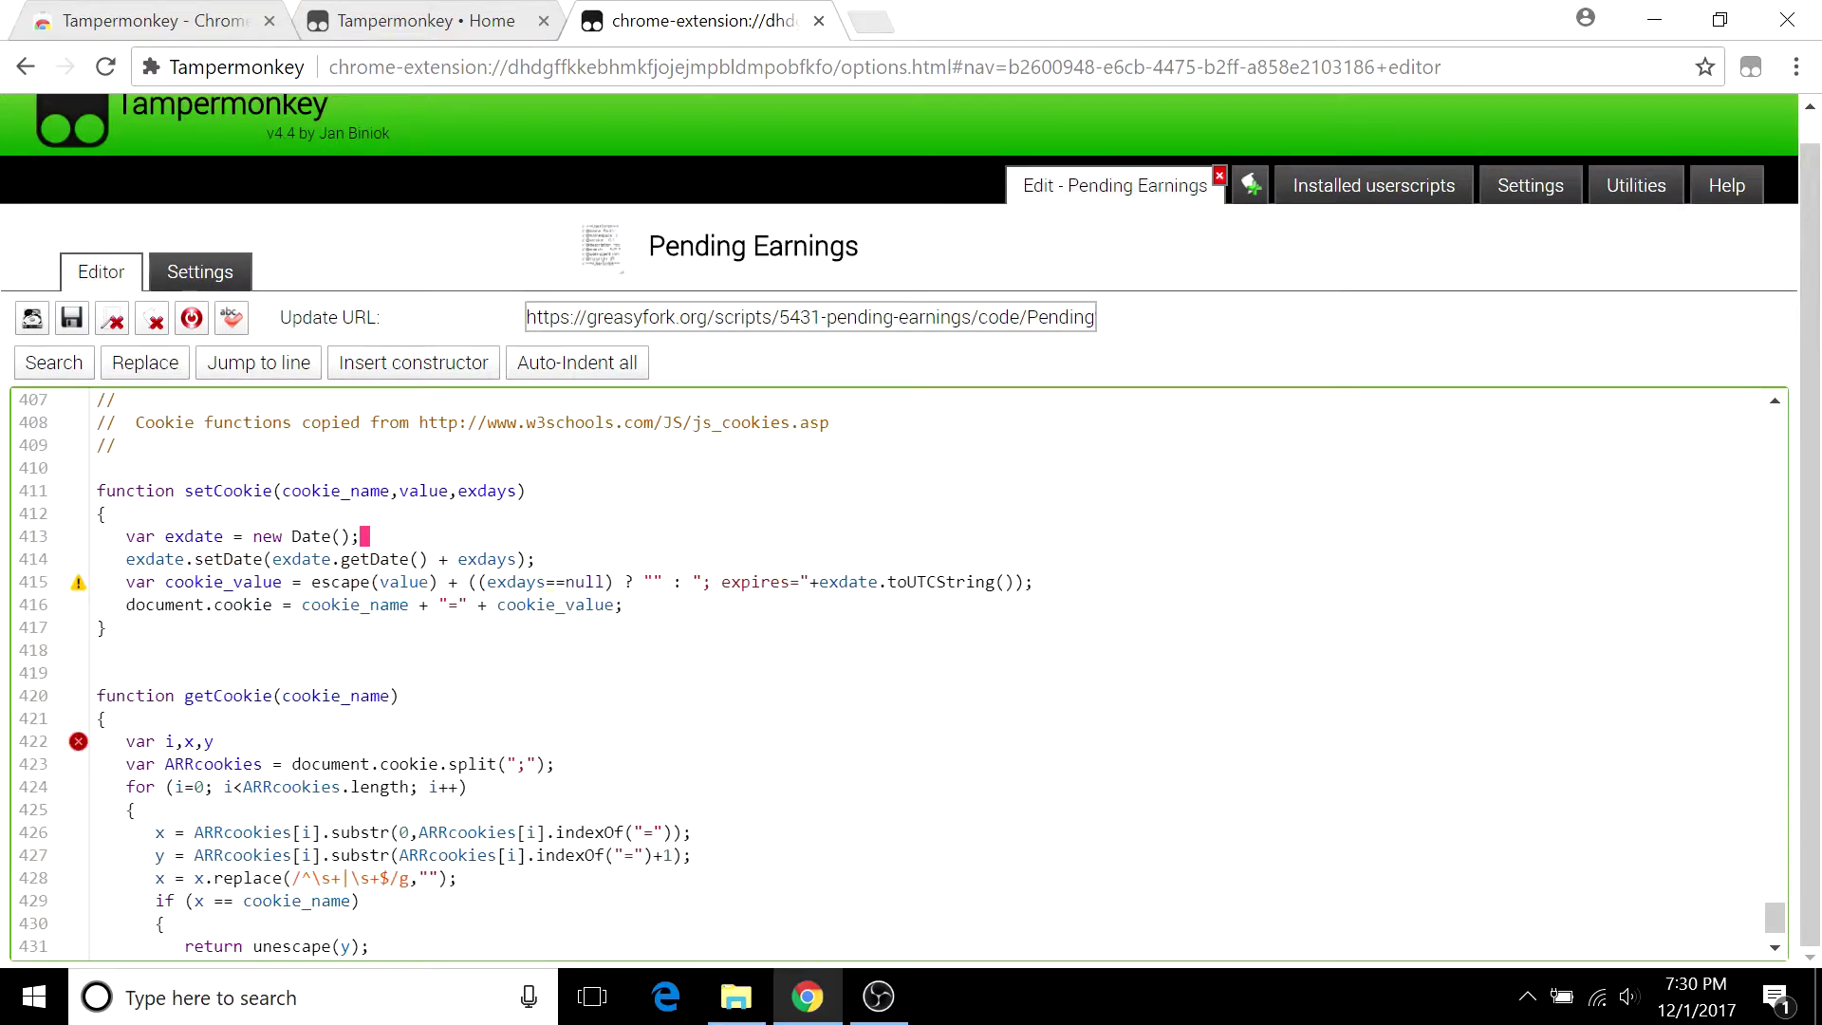
scroll(1595, 282, up, 1)
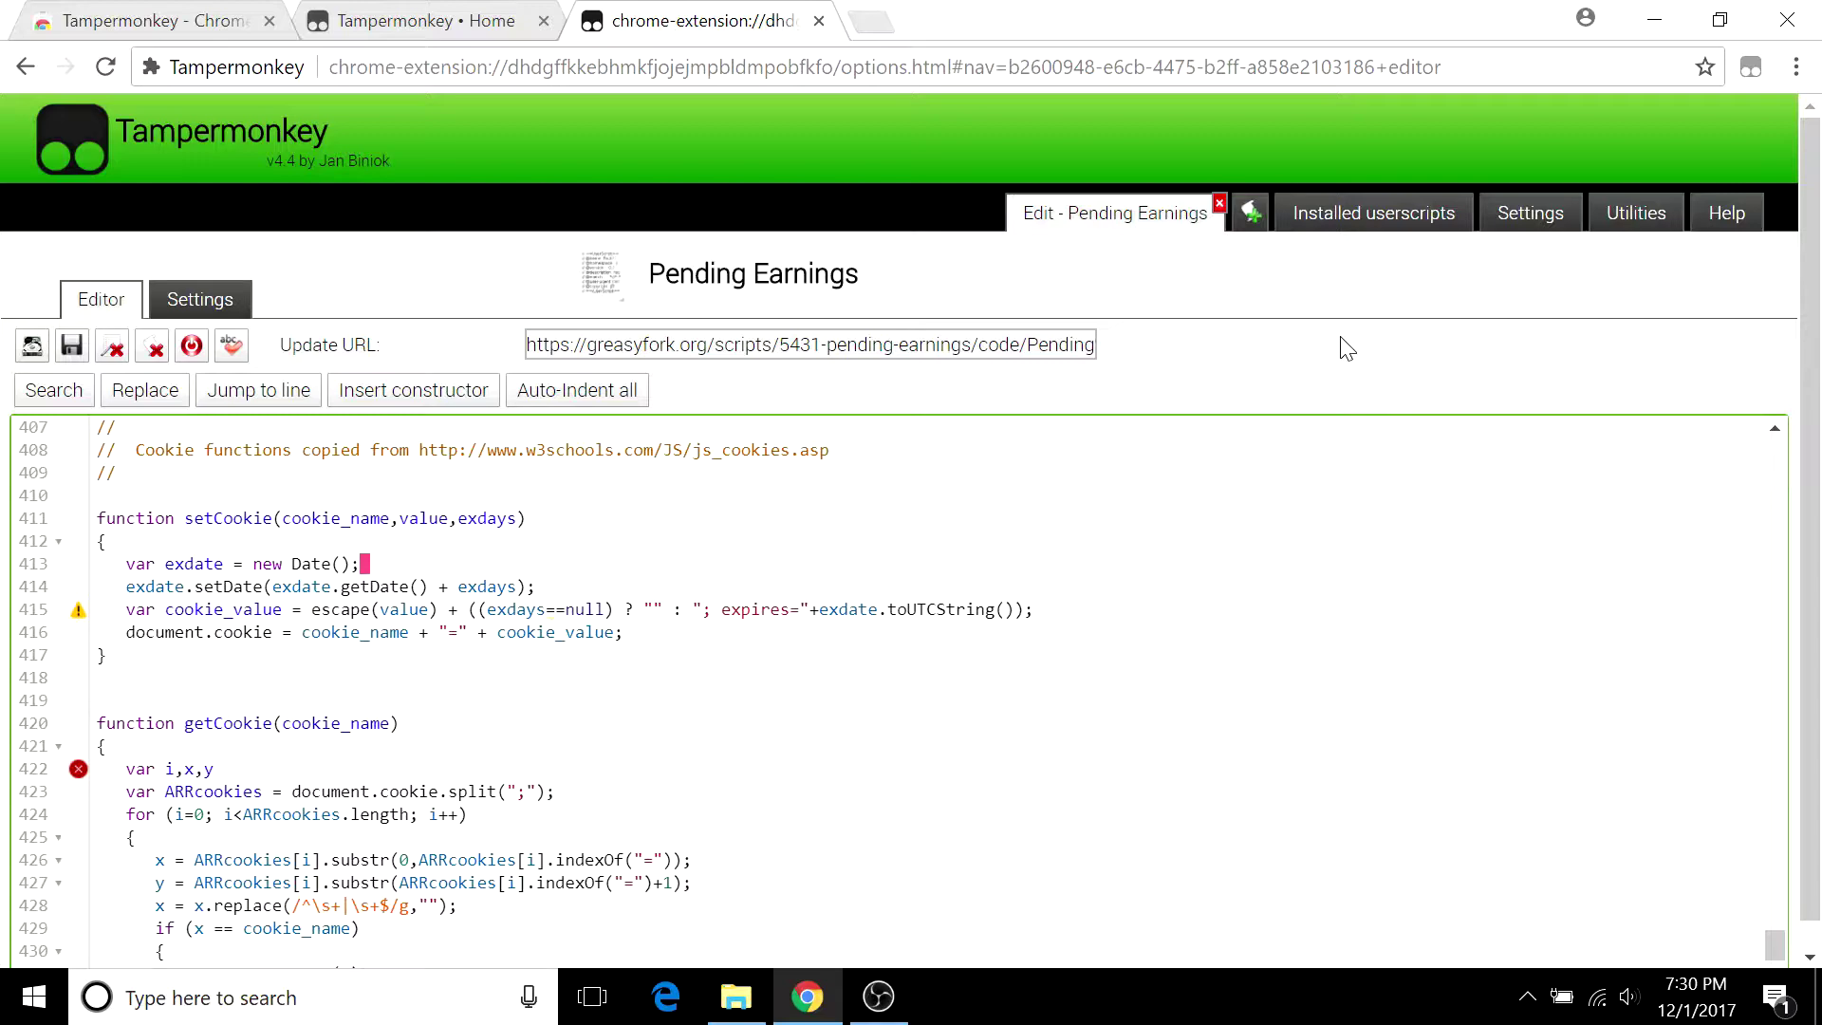
- Return to the Tampermonkey Home tab and bring up Tampermonkey's toolbar menu
click(472, 21)
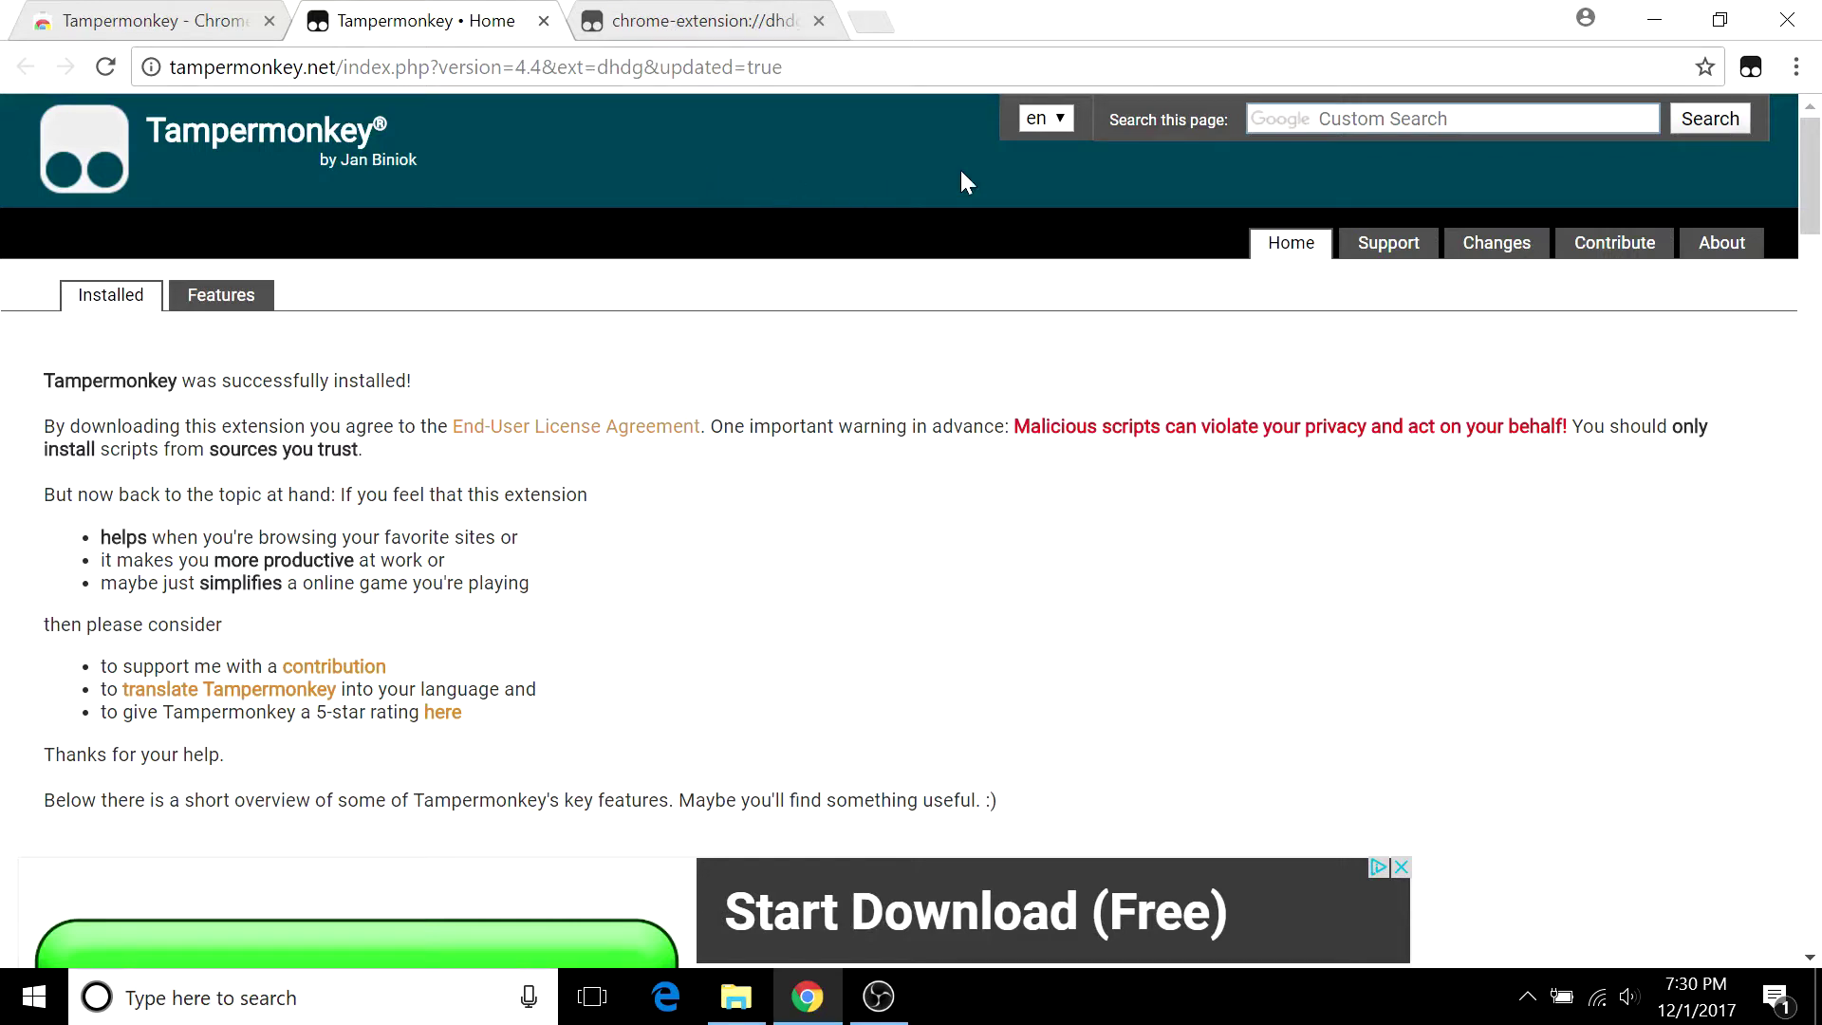
click(1752, 68)
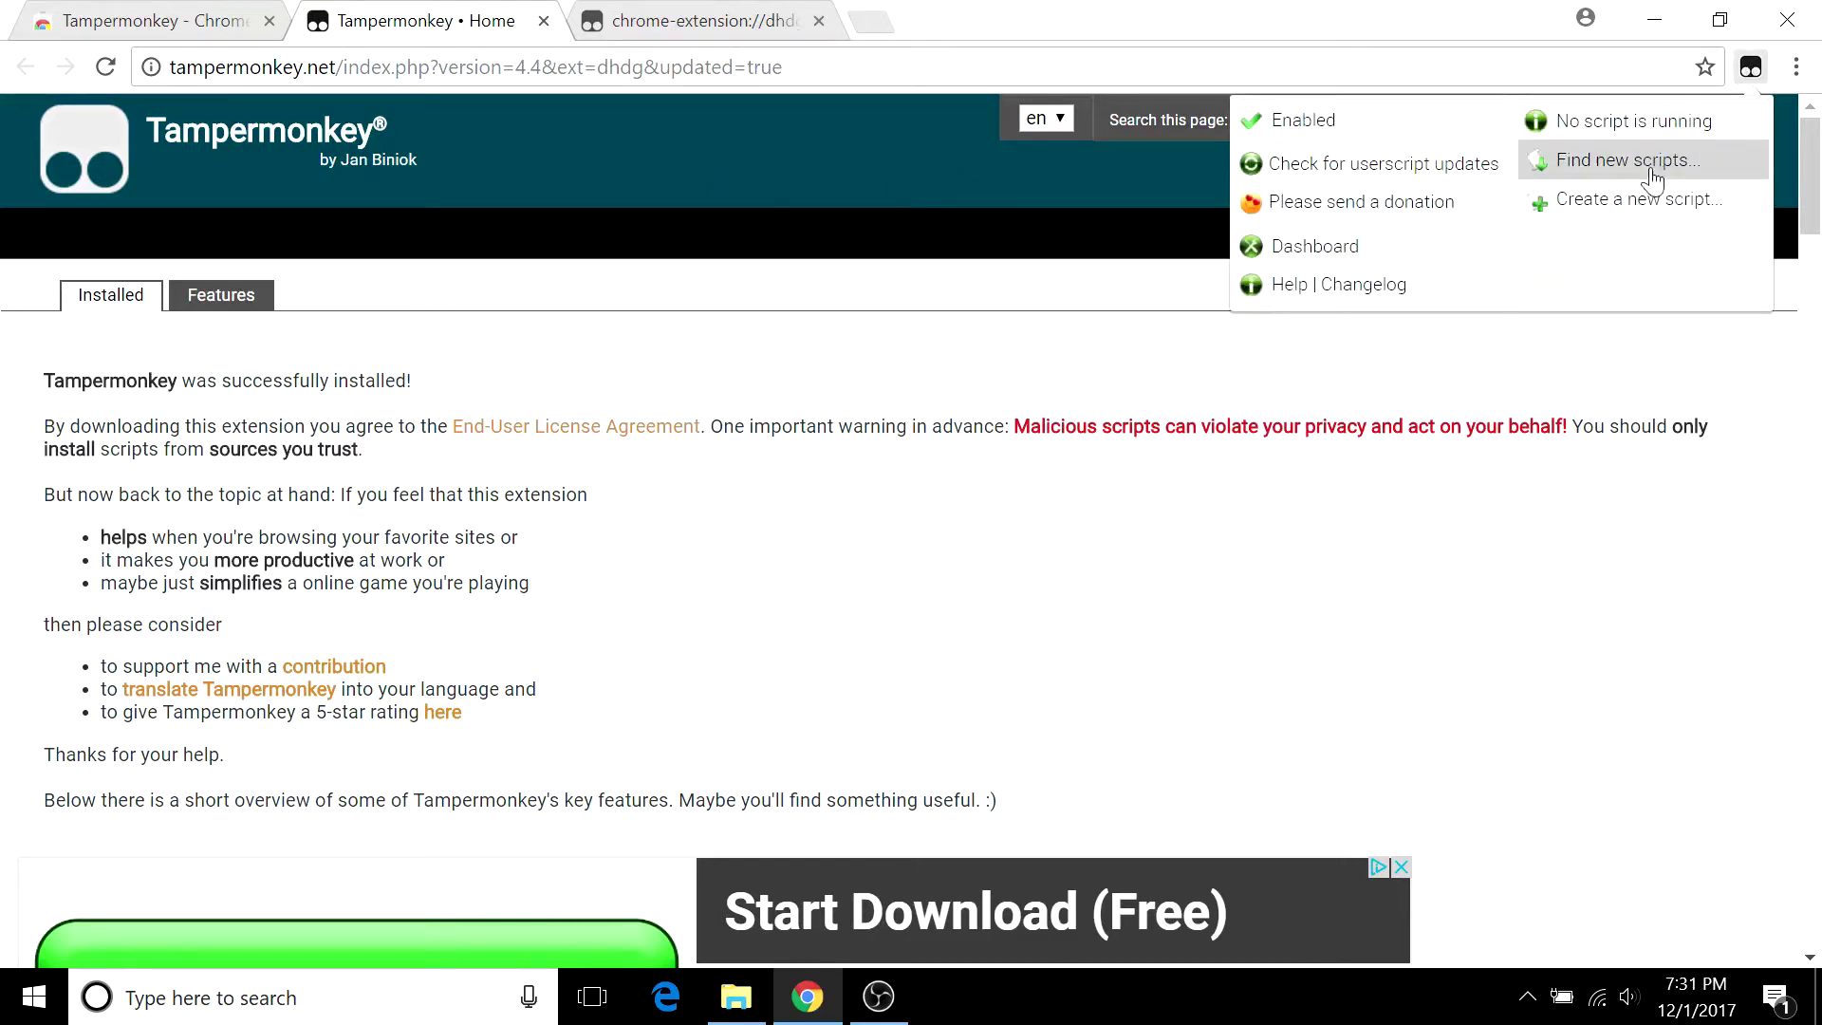